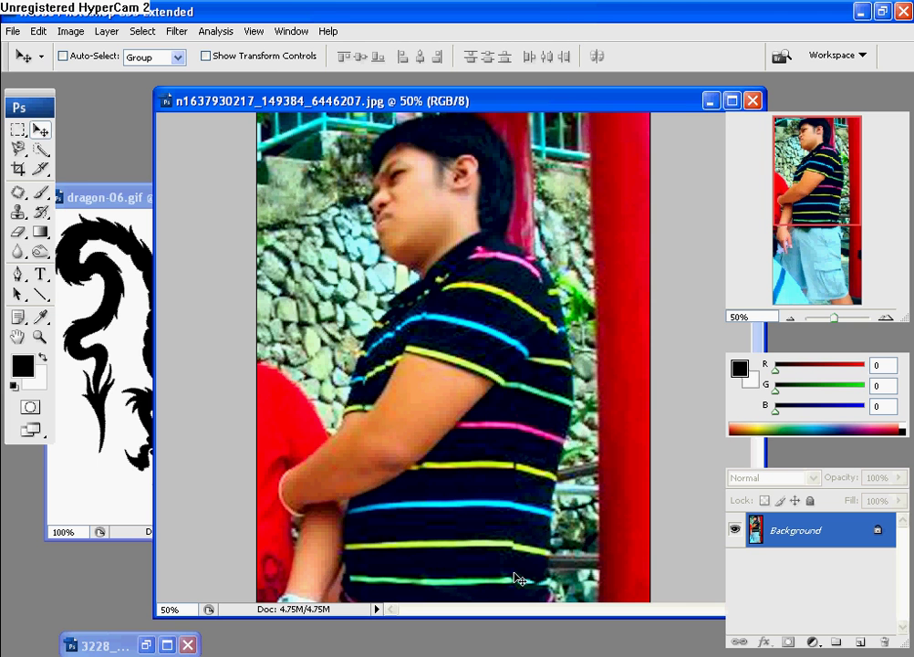
# Step: Arrange the photo and dragon-06.gif windows so the man's arm and the dragon image are both visible
pyautogui.moveTo(468, 108)
pyautogui.mouseDown()
pyautogui.moveTo(367, 145)
pyautogui.moveTo(458, 117)
pyautogui.moveTo(453, 112)
pyautogui.mouseUp()
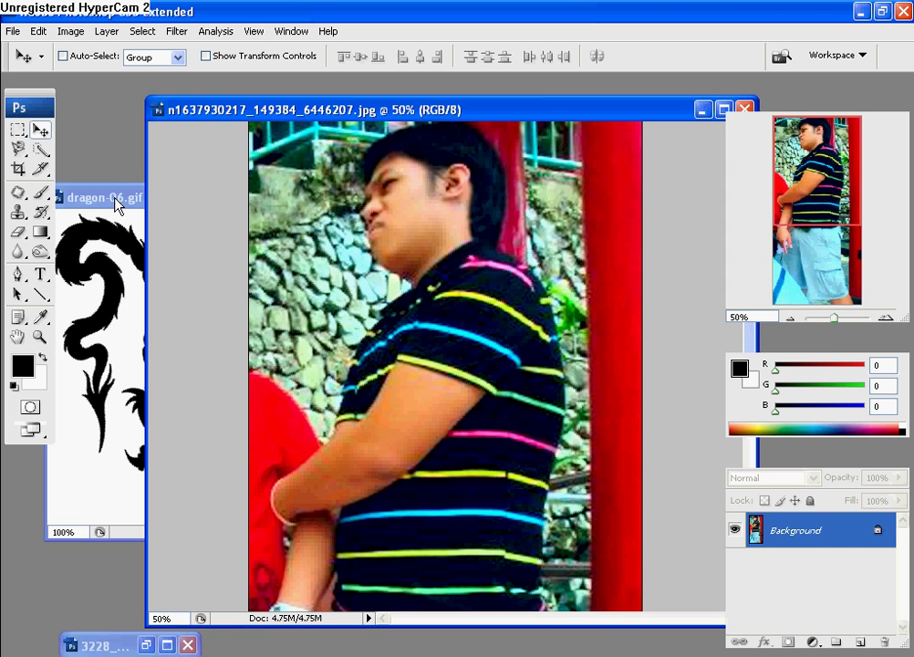
pyautogui.moveTo(115, 199); pyautogui.dragTo(592, 181)
pyautogui.click(200, 206)
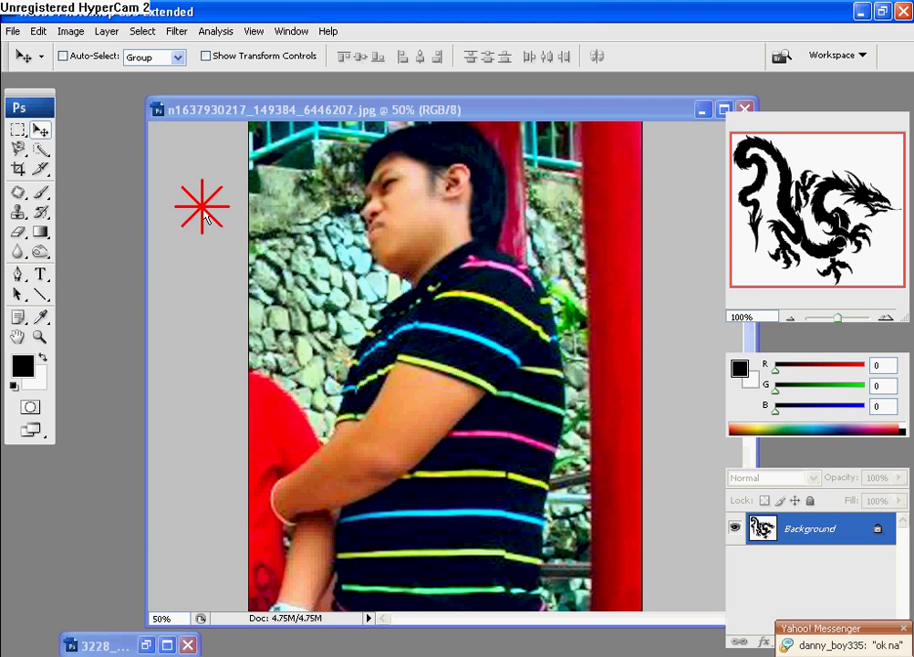
pyautogui.click(473, 206)
pyautogui.moveTo(474, 208); pyautogui.dragTo(475, 210)
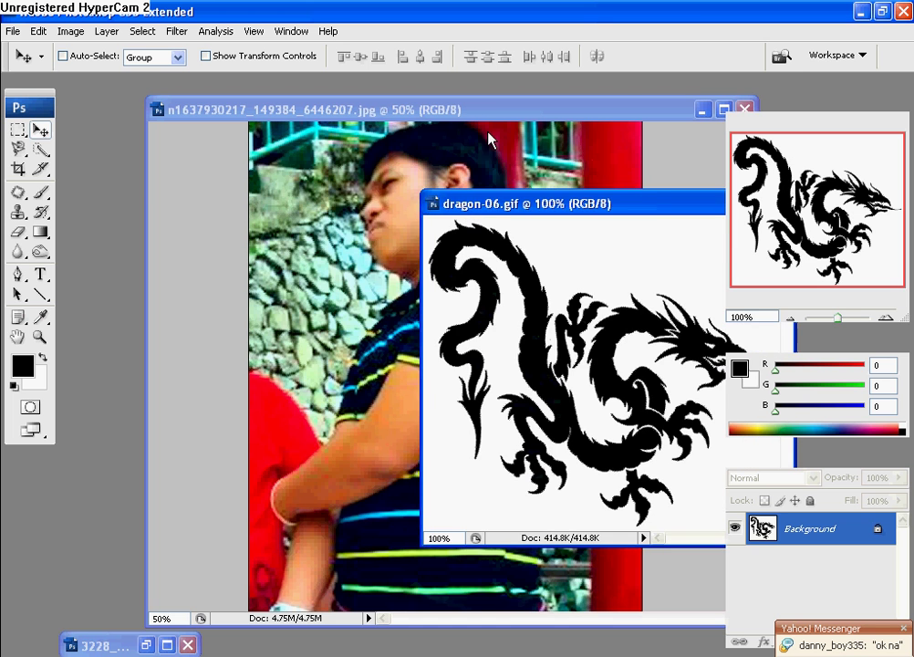
pyautogui.moveTo(473, 99); pyautogui.dragTo(369, 122)
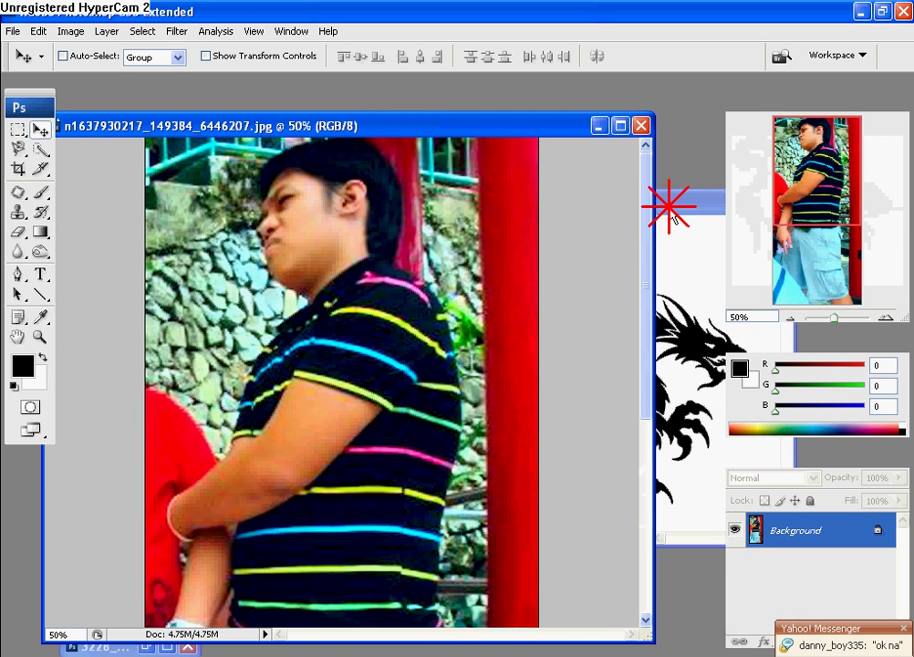
pyautogui.moveTo(669, 206); pyautogui.dragTo(672, 230)
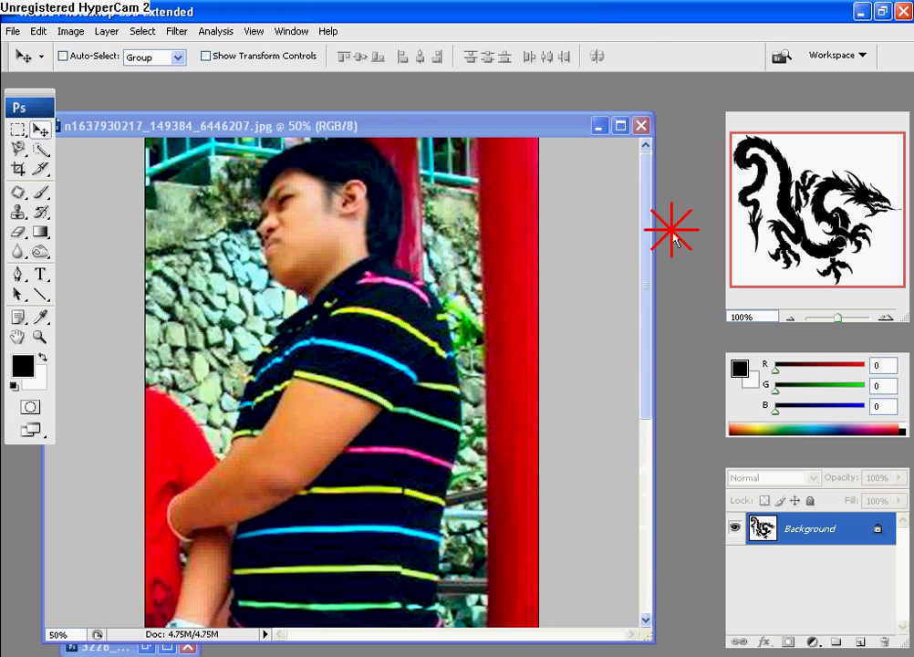
pyautogui.moveTo(672, 232); pyautogui.dragTo(672, 230)
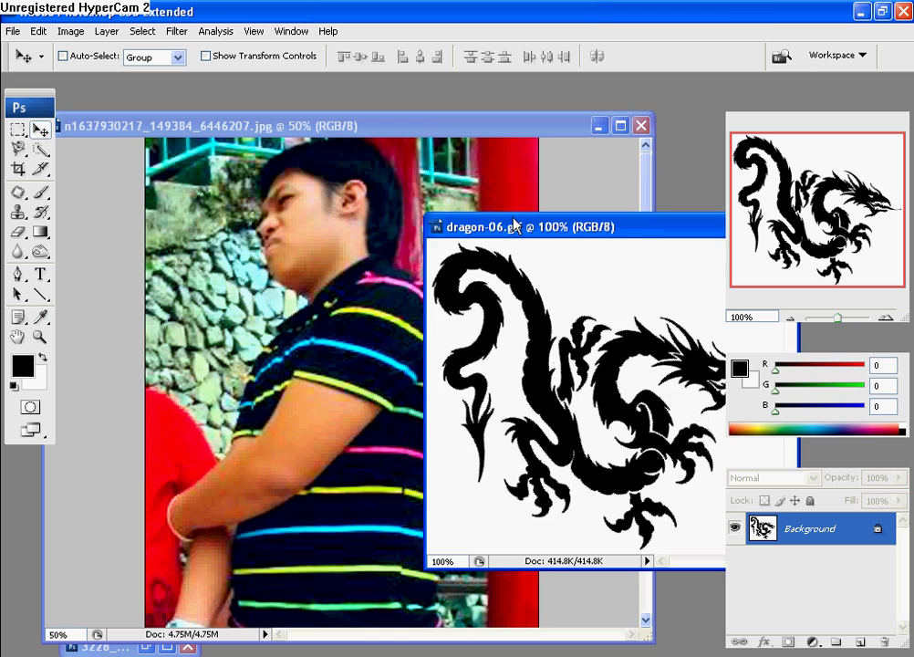
pyautogui.moveTo(514, 226); pyautogui.dragTo(445, 228)
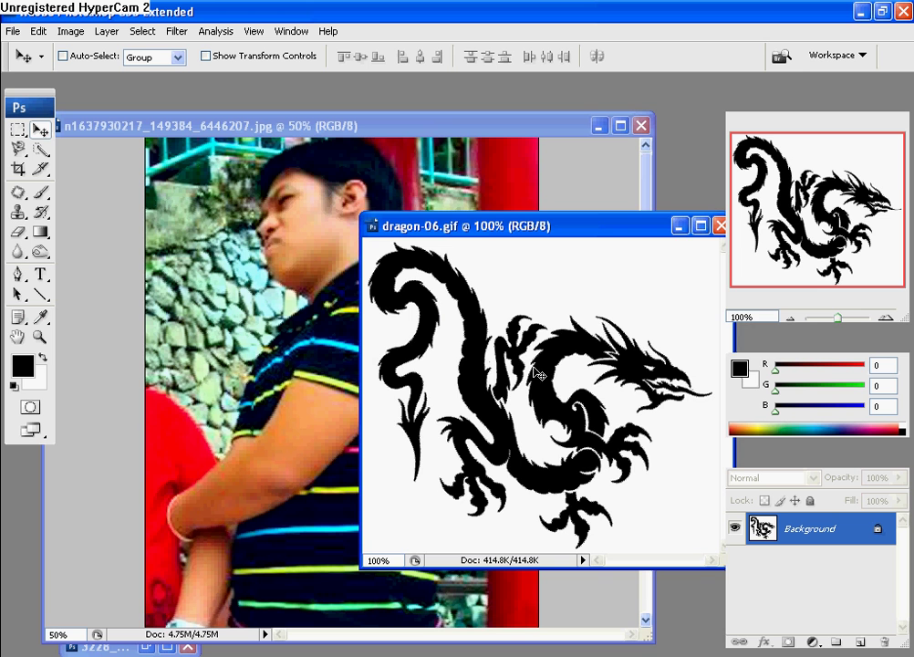
pyautogui.moveTo(429, 224); pyautogui.dragTo(543, 196)
pyautogui.moveTo(422, 121); pyautogui.dragTo(401, 99)
pyautogui.moveTo(698, 212); pyautogui.dragTo(655, 246)
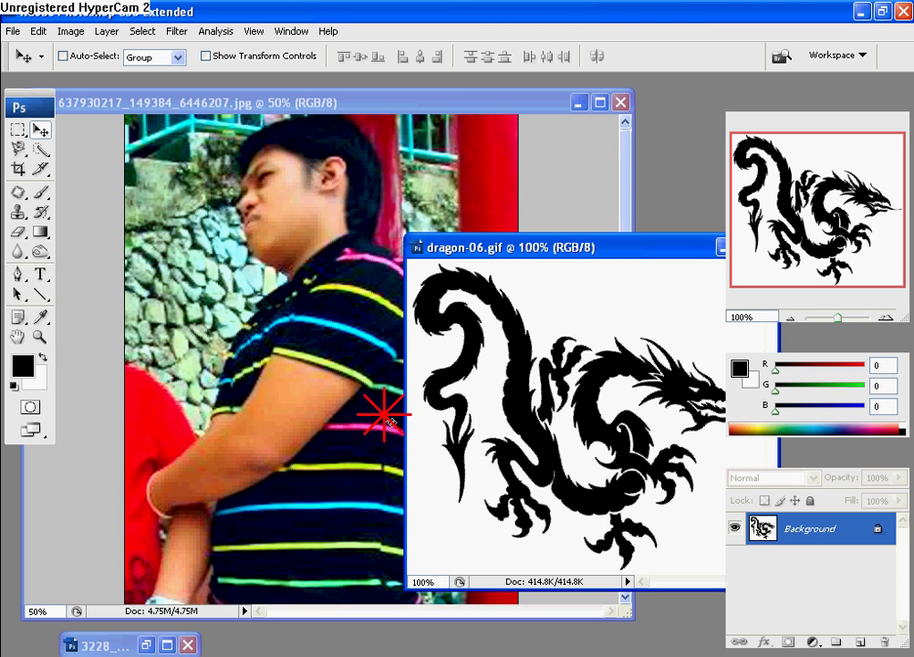
# Step: Copy the dragon image from dragon-06.gif onto the man's arm in the photo as a new layer
pyautogui.moveTo(391, 421)
pyautogui.mouseDown()
pyautogui.moveTo(337, 423)
pyautogui.moveTo(584, 418)
pyautogui.mouseUp()
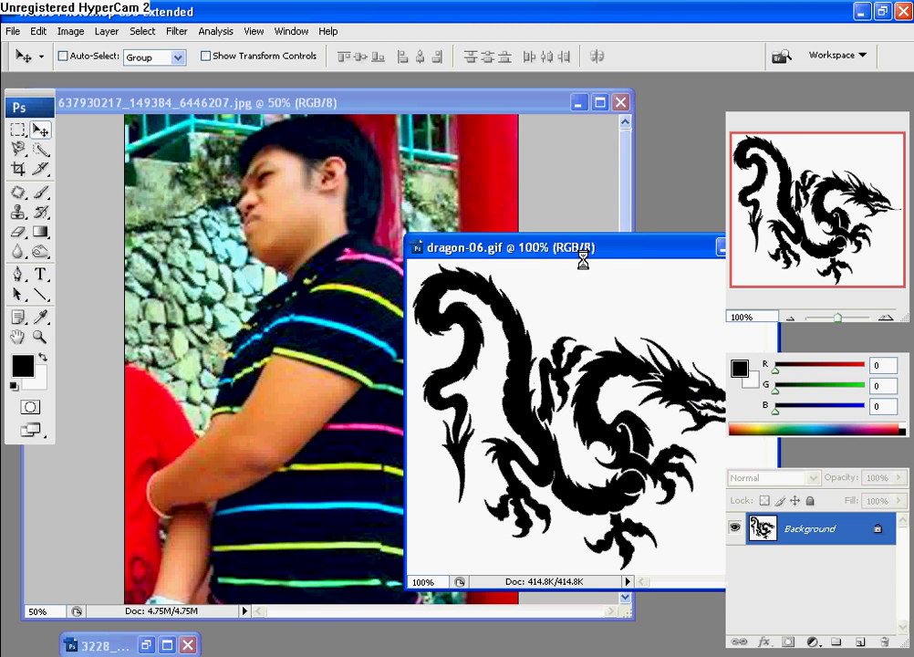
pyautogui.click(402, 271)
pyautogui.moveTo(563, 263); pyautogui.dragTo(409, 261)
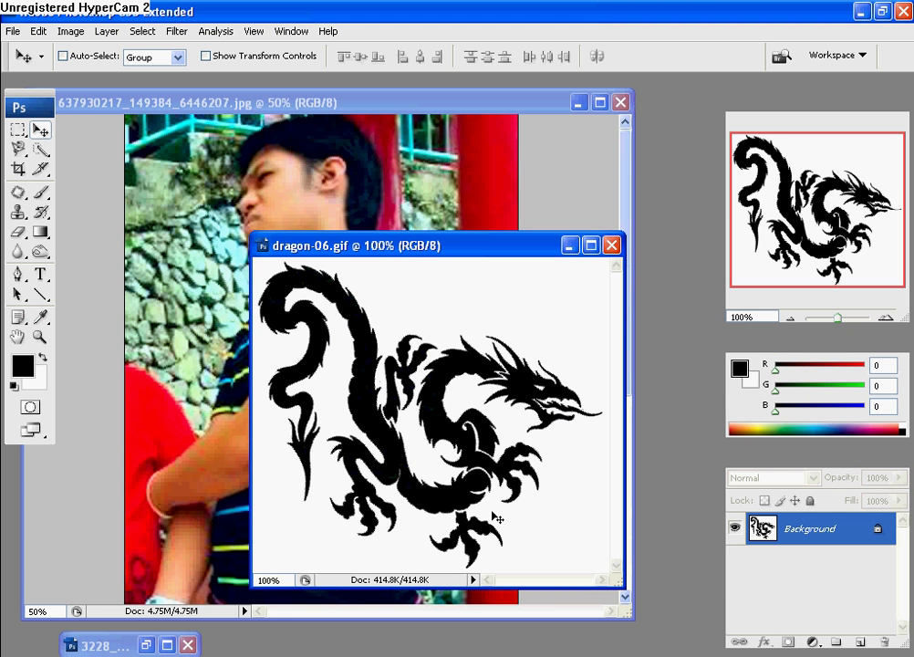
pyautogui.moveTo(377, 253); pyautogui.dragTo(554, 261)
pyautogui.moveTo(602, 439); pyautogui.dragTo(274, 401)
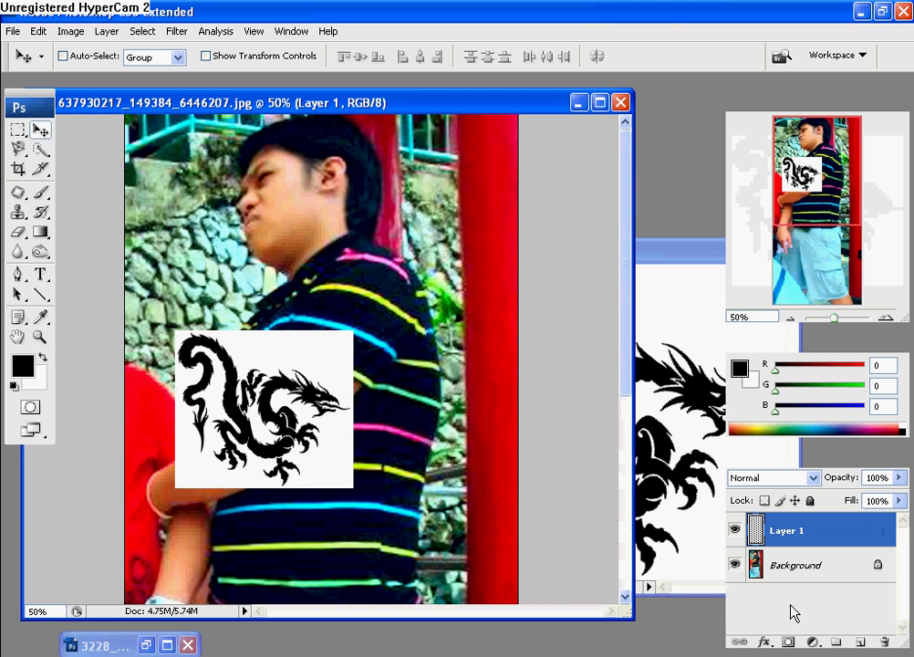
# Step: Set the blend mode of the dragon layer, Layer 1, to Multiply
pyautogui.click(805, 575)
pyautogui.click(803, 540)
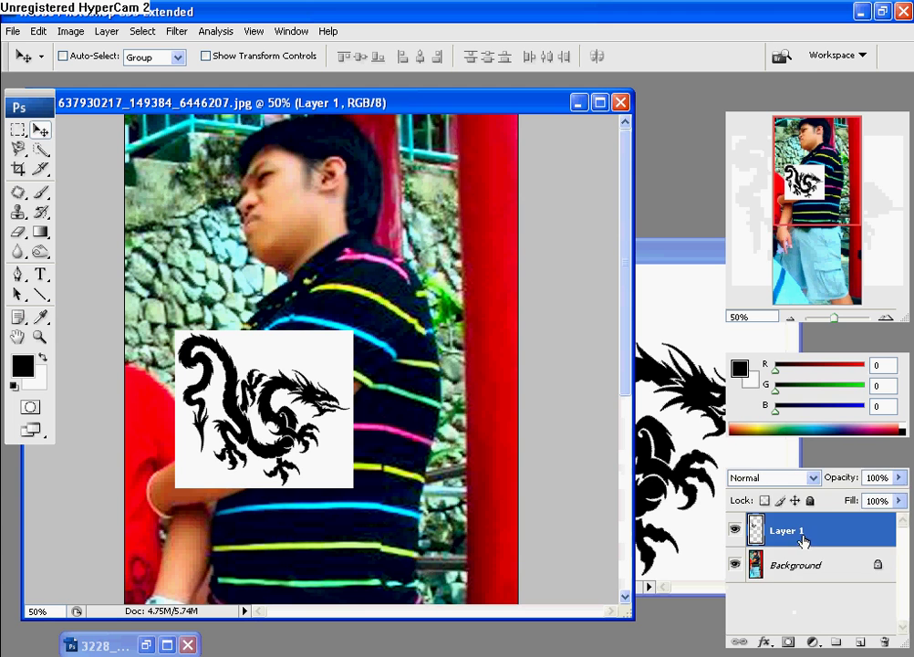
pyautogui.click(812, 567)
pyautogui.click(791, 532)
pyautogui.click(812, 478)
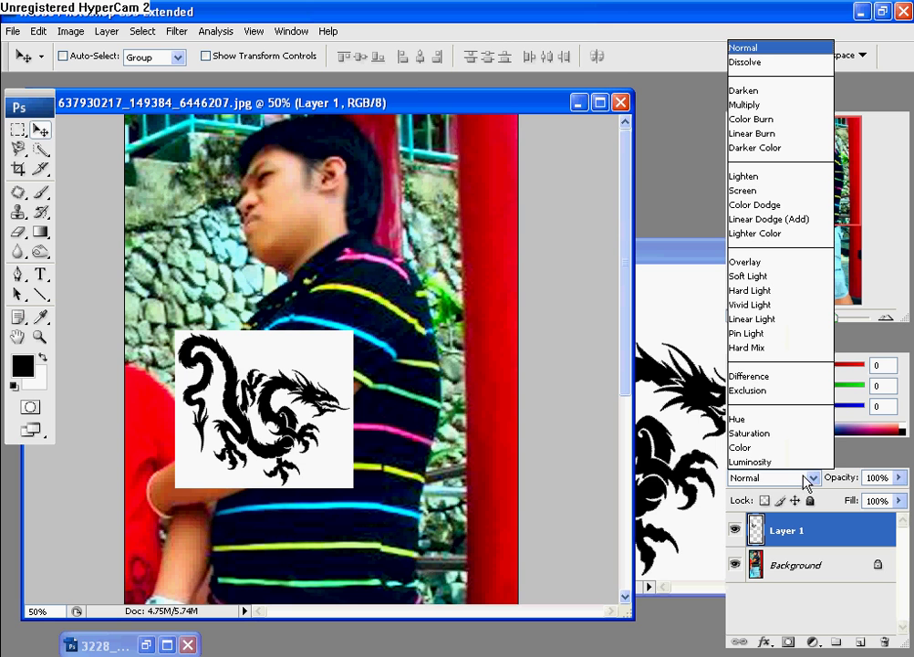
pyautogui.click(765, 105)
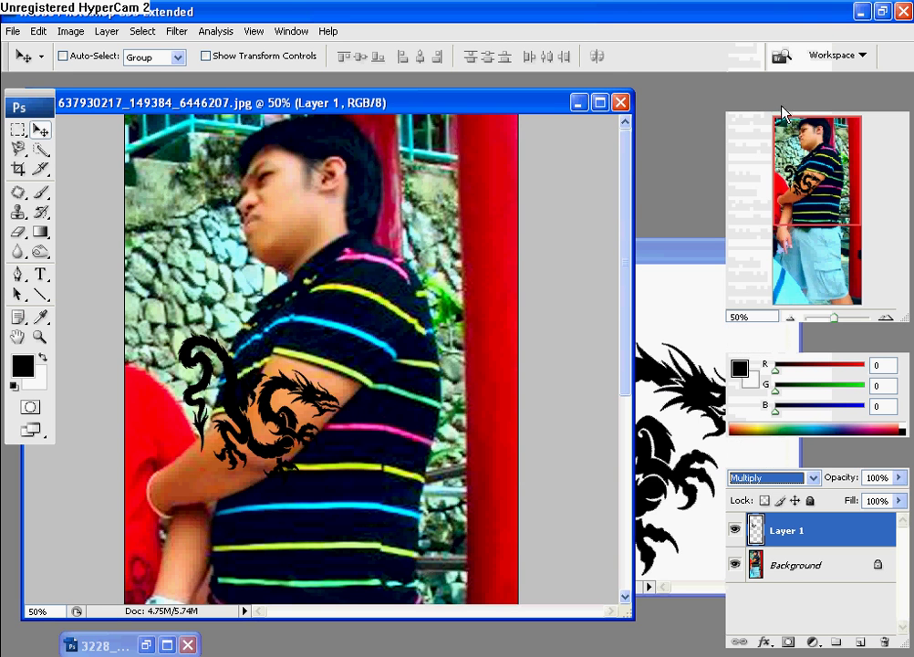
# Step: Reposition the dragon over the man's upper arm in the photo
pyautogui.moveTo(308, 416)
pyautogui.mouseDown()
pyautogui.moveTo(337, 407)
pyautogui.moveTo(322, 418)
pyautogui.mouseUp()
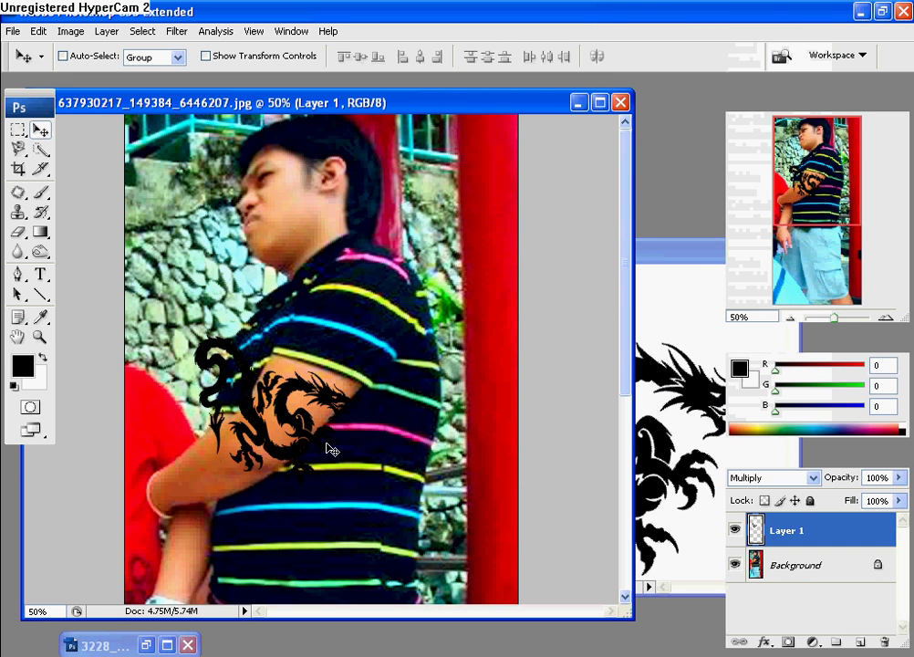
pyautogui.click(680, 292)
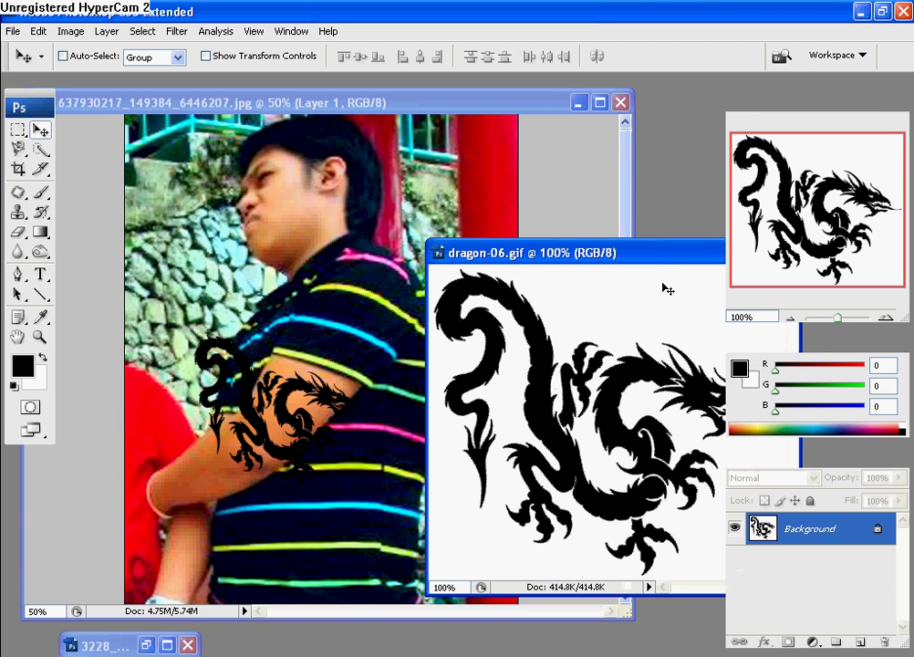
pyautogui.click(381, 362)
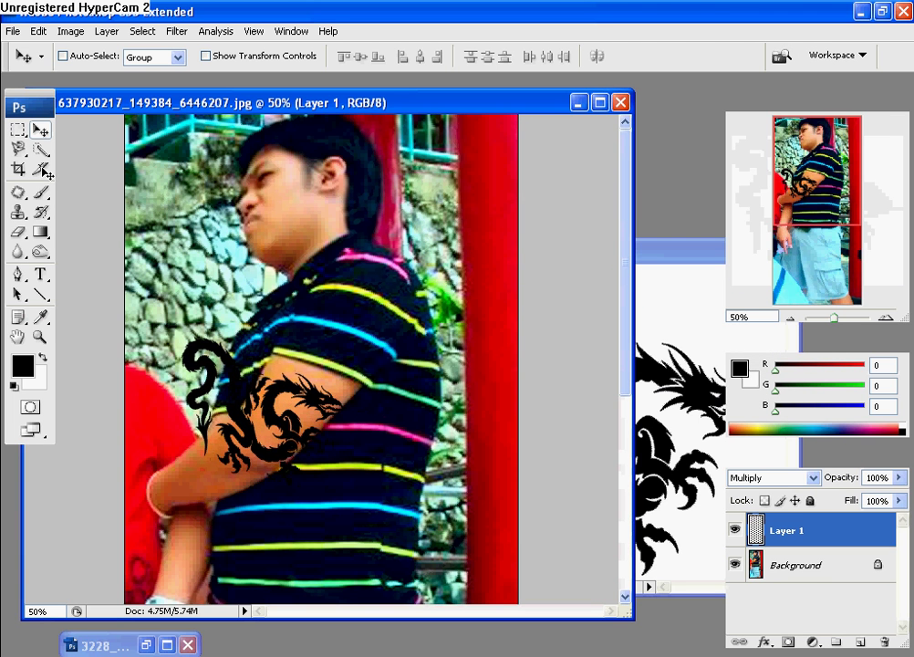
pyautogui.moveTo(132, 245); pyautogui.dragTo(384, 523)
pyautogui.moveTo(354, 361); pyautogui.dragTo(326, 366)
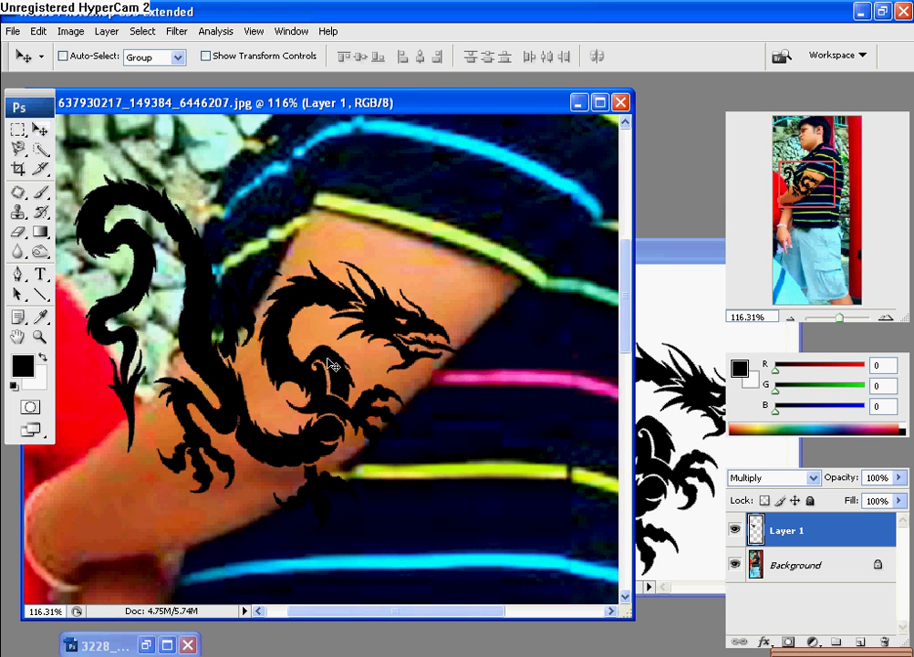
# Step: Free-transform the dragon to about 89.5% width and 88.5% height, and rotate it to about -17.4° along the arm
pyautogui.hotkey('ctrl', 't')
pyautogui.moveTo(370, 329); pyautogui.dragTo(360, 331)
pyautogui.moveTo(310, 134); pyautogui.dragTo(266, 136)
pyautogui.moveTo(372, 330); pyautogui.dragTo(323, 323)
pyautogui.moveTo(501, 486); pyautogui.dragTo(485, 476)
pyautogui.moveTo(278, 353); pyautogui.dragTo(292, 381)
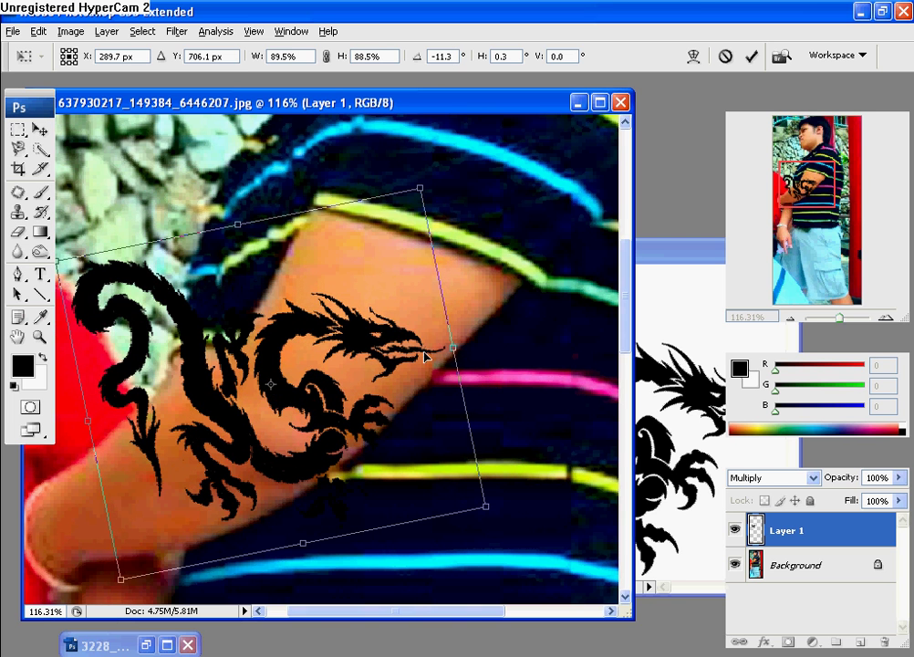
pyautogui.moveTo(344, 181); pyautogui.dragTo(312, 180)
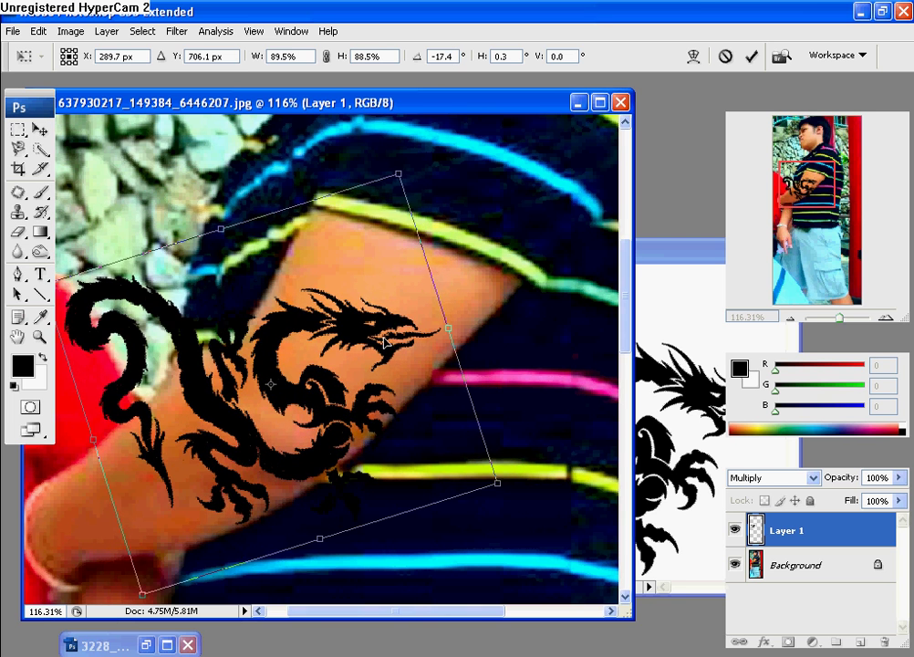
# Step: Widen the dragon to about 98.6%, rotate it to about -27.8°, and move it up the arm
pyautogui.moveTo(385, 344); pyautogui.dragTo(394, 328)
pyautogui.moveTo(459, 311); pyautogui.dragTo(493, 278)
pyautogui.moveTo(388, 326); pyautogui.dragTo(343, 348)
pyautogui.moveTo(187, 208); pyautogui.dragTo(150, 221)
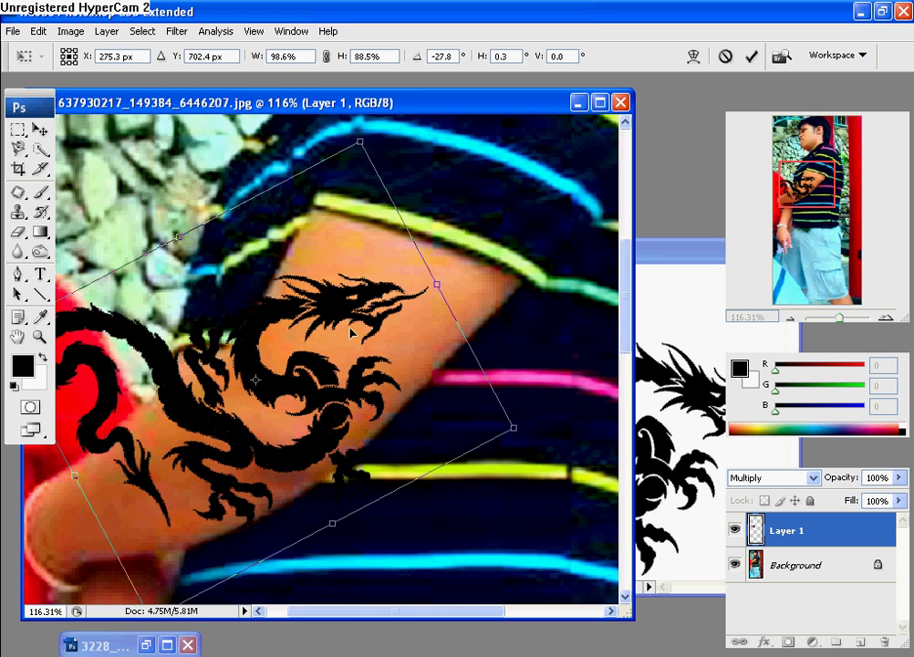
pyautogui.moveTo(348, 330); pyautogui.dragTo(362, 307)
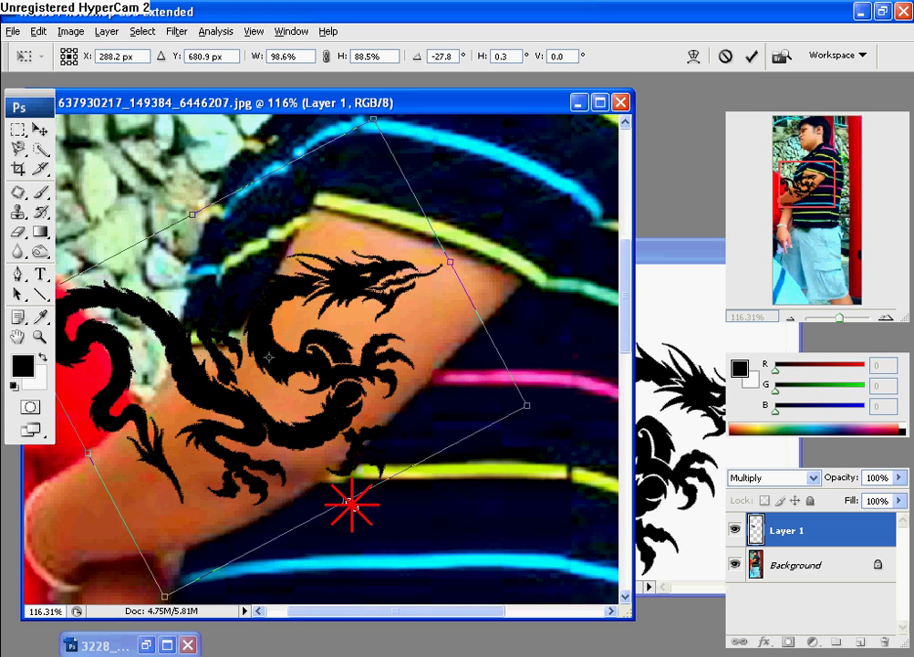
# Step: Narrow the dragon to about 95.2% width, fine-tune its position on the arm, and apply the transform
pyautogui.moveTo(353, 504)
pyautogui.mouseDown()
pyautogui.moveTo(335, 498)
pyautogui.moveTo(338, 512)
pyautogui.mouseUp()
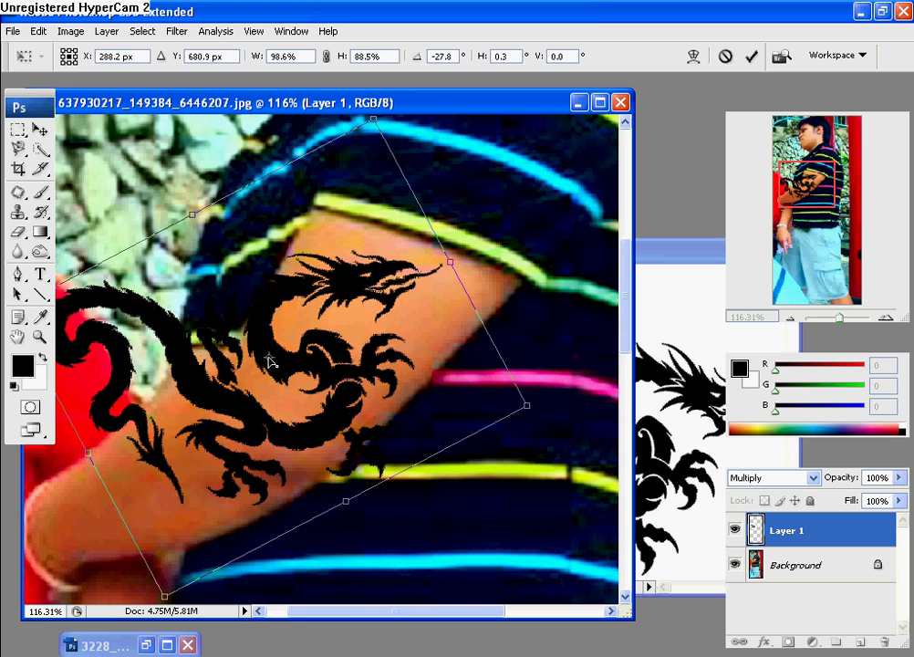
pyautogui.moveTo(246, 299); pyautogui.dragTo(261, 316)
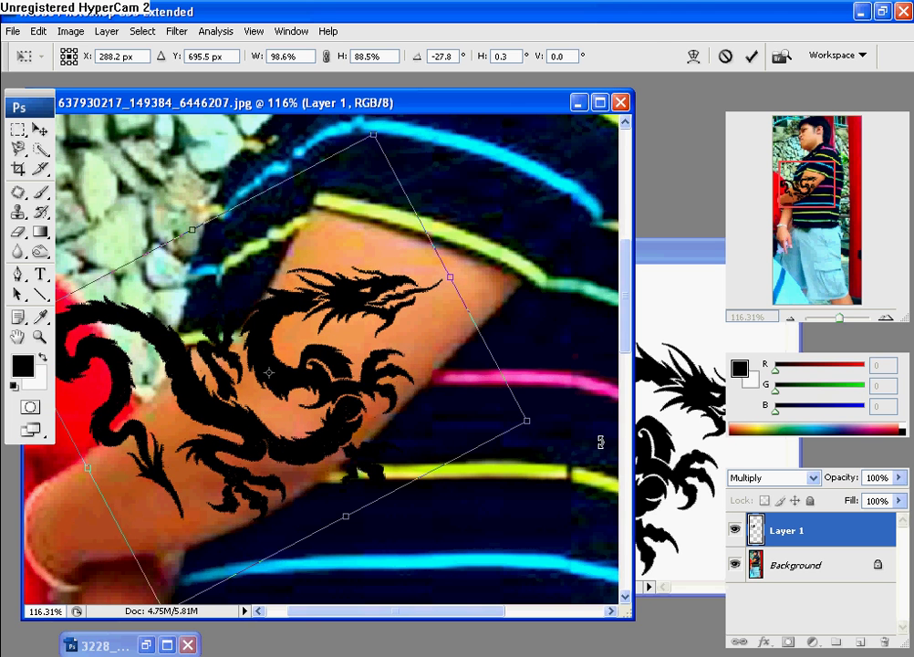
pyautogui.moveTo(527, 422)
pyautogui.mouseDown()
pyautogui.moveTo(512, 422)
pyautogui.moveTo(520, 428)
pyautogui.mouseUp()
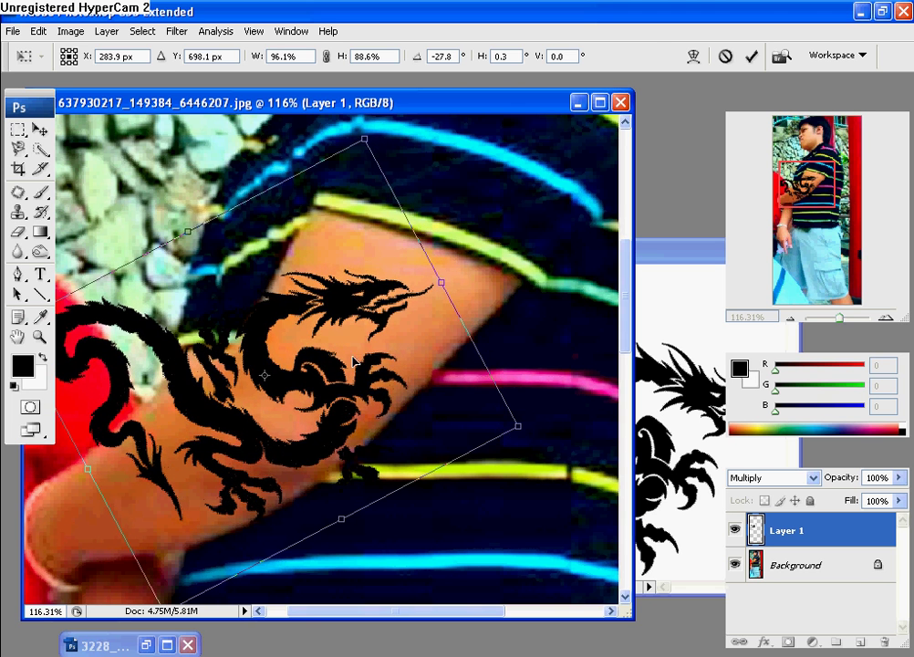
pyautogui.moveTo(354, 361); pyautogui.dragTo(378, 357)
pyautogui.moveTo(114, 467); pyautogui.dragTo(116, 464)
pyautogui.moveTo(315, 408); pyautogui.dragTo(290, 411)
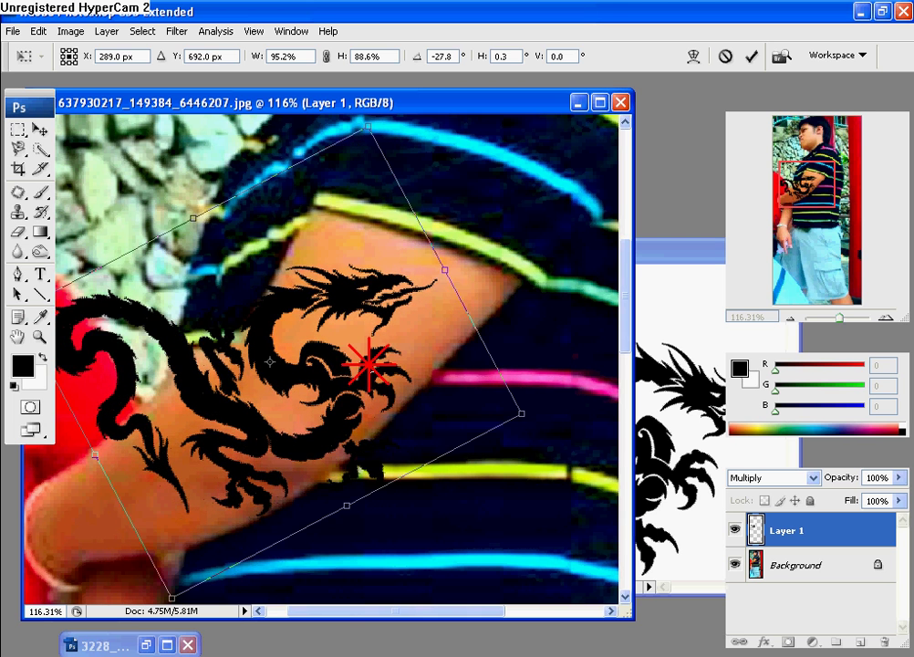
pyautogui.moveTo(368, 360)
pyautogui.mouseDown()
pyautogui.moveTo(368, 352)
pyautogui.moveTo(368, 371)
pyautogui.mouseUp()
pyautogui.press('Return')
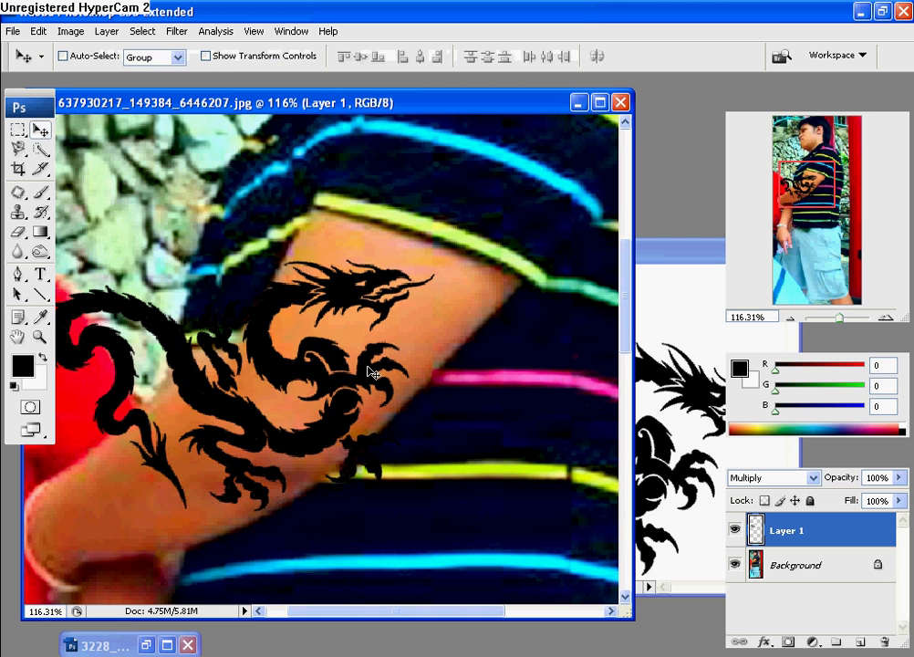
# Step: Erase the dragon's tail where it covers the red shirt and the stone wall, using a 40-pixel eraser
pyautogui.moveTo(360, 467); pyautogui.dragTo(360, 468)
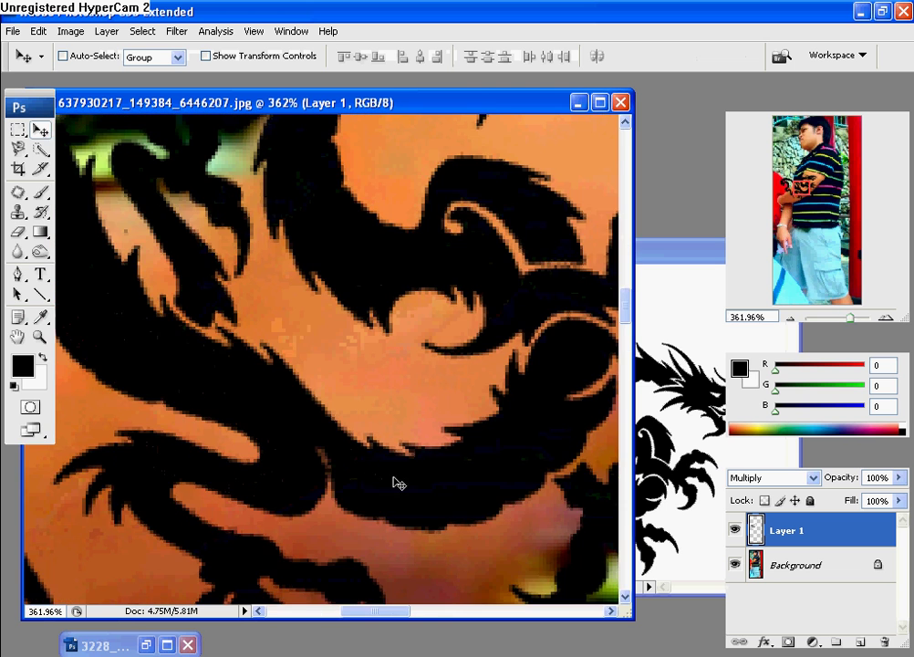
pyautogui.keyDown('alt'); pyautogui.click(373, 270); pyautogui.keyUp('alt')
pyautogui.keyDown('alt'); pyautogui.click(374, 270); pyautogui.keyUp('alt')
pyautogui.keyDown('alt'); pyautogui.click(373, 270); pyautogui.keyUp('alt')
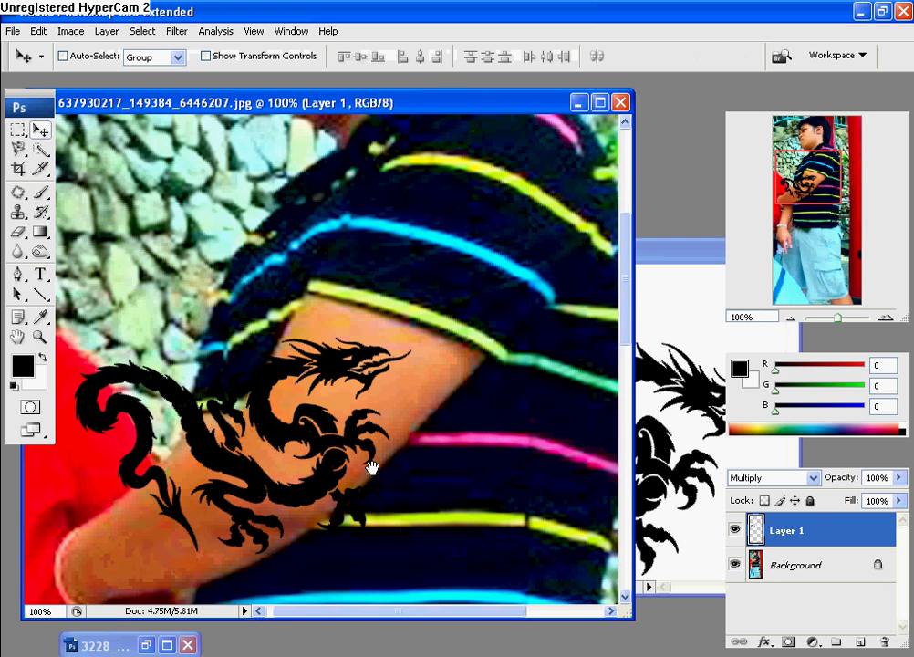
pyautogui.click(18, 233)
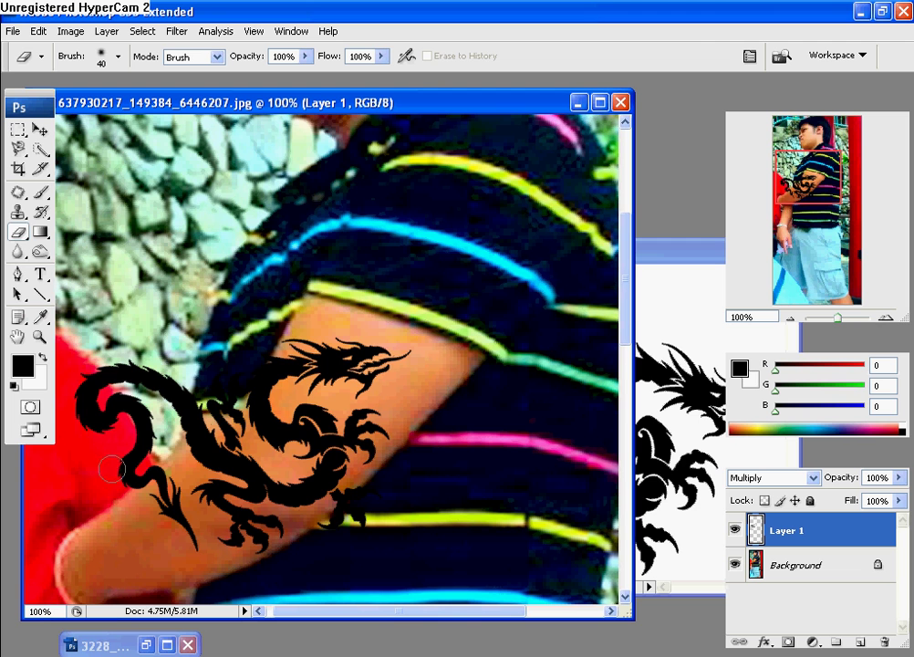
pyautogui.moveTo(84, 384)
pyautogui.mouseDown()
pyautogui.moveTo(84, 435)
pyautogui.moveTo(165, 385)
pyautogui.moveTo(155, 401)
pyautogui.moveTo(182, 403)
pyautogui.moveTo(184, 423)
pyautogui.moveTo(198, 396)
pyautogui.mouseUp()
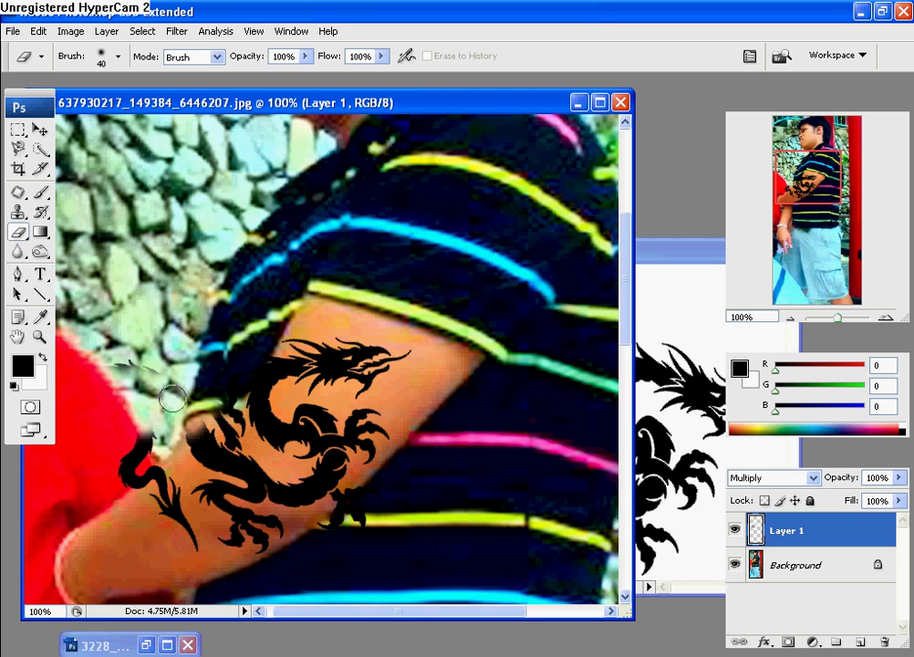
pyautogui.moveTo(99, 422); pyautogui.dragTo(214, 528)
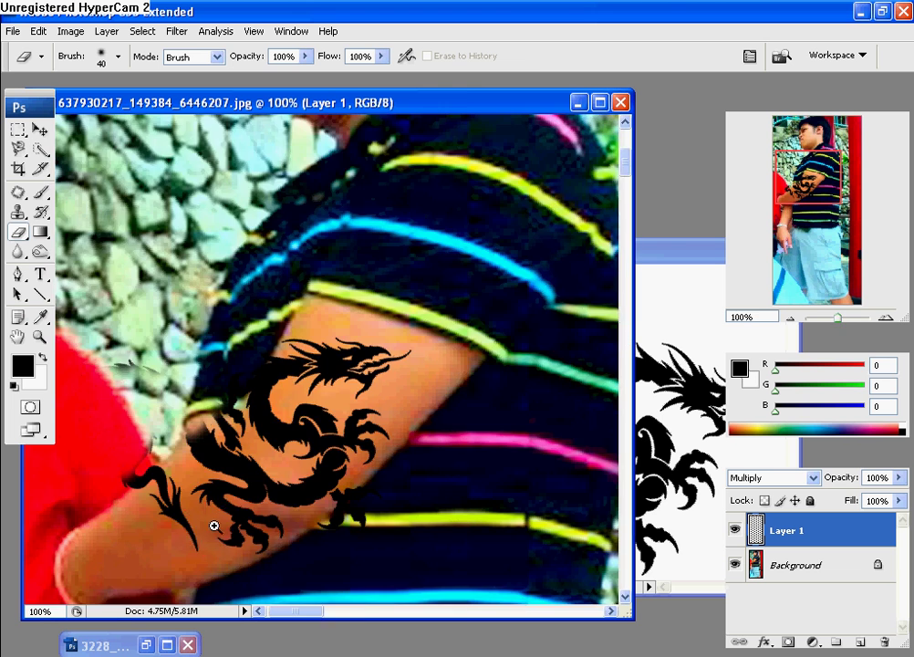
# Step: Erase the dragon's parts that spill past the arm onto the stone wall and sleeve hem, using the 40-pixel eraser
pyautogui.moveTo(266, 204)
pyautogui.mouseDown()
pyautogui.moveTo(234, 217)
pyautogui.moveTo(190, 273)
pyautogui.moveTo(157, 350)
pyautogui.moveTo(185, 336)
pyautogui.moveTo(156, 363)
pyautogui.moveTo(209, 328)
pyautogui.moveTo(178, 347)
pyautogui.moveTo(260, 234)
pyautogui.moveTo(154, 317)
pyautogui.mouseUp()
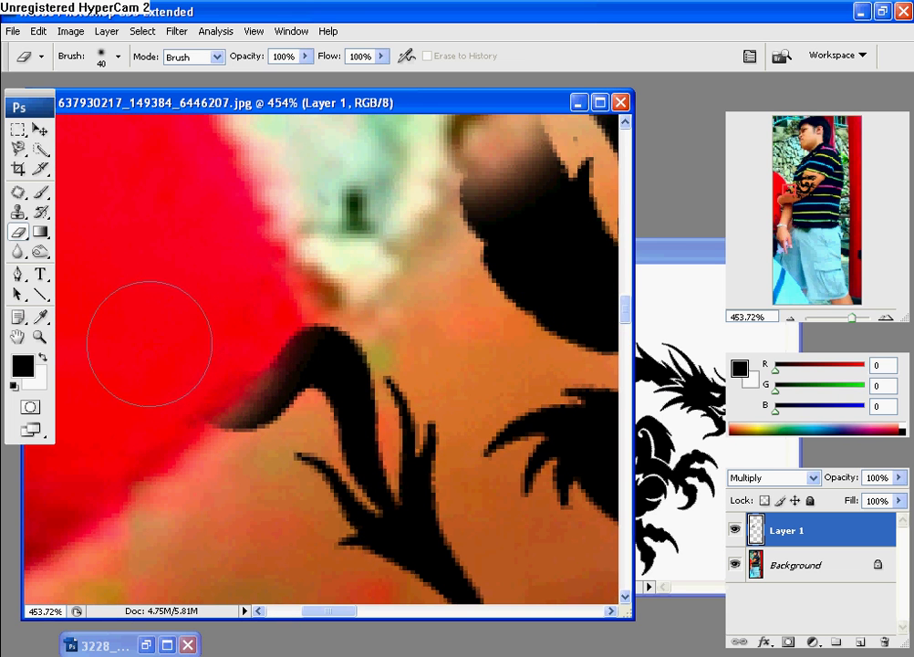
pyautogui.moveTo(258, 174); pyautogui.dragTo(91, 408)
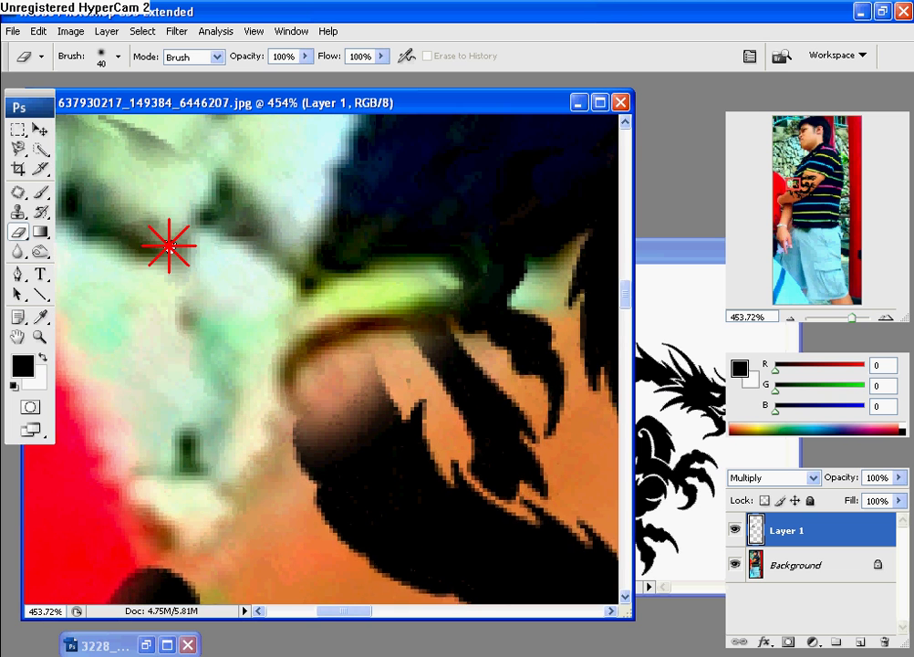
pyautogui.moveTo(167, 247); pyautogui.dragTo(130, 357)
pyautogui.moveTo(257, 239)
pyautogui.mouseDown()
pyautogui.moveTo(172, 378)
pyautogui.moveTo(199, 437)
pyautogui.moveTo(183, 468)
pyautogui.moveTo(296, 356)
pyautogui.moveTo(325, 297)
pyautogui.mouseUp()
pyautogui.moveTo(360, 246)
pyautogui.mouseDown()
pyautogui.moveTo(224, 347)
pyautogui.moveTo(230, 395)
pyautogui.mouseUp()
pyautogui.moveTo(314, 367); pyautogui.dragTo(308, 370)
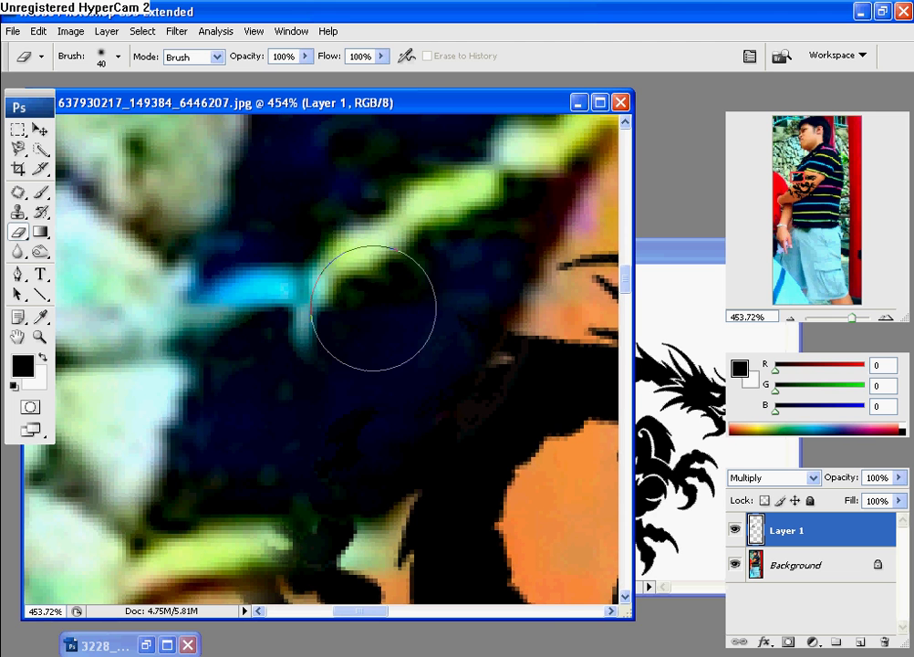
# Step: Reduce the eraser to 25 pixels and erase the dragon's neck and claw where they overlap the dark sleeve
pyautogui.press('[')
pyautogui.press('[')
pyautogui.moveTo(448, 294)
pyautogui.mouseDown()
pyautogui.moveTo(437, 330)
pyautogui.moveTo(399, 378)
pyautogui.moveTo(431, 324)
pyautogui.moveTo(335, 394)
pyautogui.moveTo(328, 435)
pyautogui.moveTo(289, 477)
pyautogui.mouseUp()
pyautogui.press('space')
pyautogui.moveTo(264, 478)
pyautogui.mouseDown()
pyautogui.moveTo(277, 358)
pyautogui.moveTo(320, 255)
pyautogui.mouseUp()
pyautogui.moveTo(309, 327)
pyautogui.mouseDown()
pyautogui.moveTo(351, 170)
pyautogui.moveTo(420, 157)
pyautogui.moveTo(306, 259)
pyautogui.mouseUp()
pyautogui.press('space')
pyautogui.moveTo(209, 302); pyautogui.dragTo(304, 244)
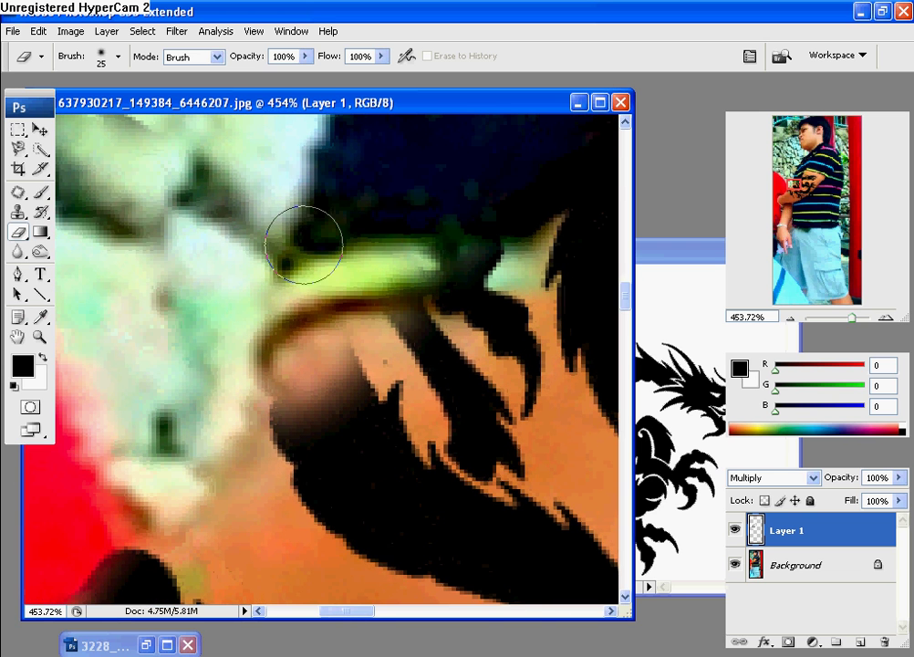
pyautogui.hotkey('alt', 'space')
pyautogui.keyDown('alt'); pyautogui.click(308, 267); pyautogui.keyUp('alt')
pyautogui.keyDown('ctrl'); pyautogui.keyDown('alt'); pyautogui.click(307, 267); pyautogui.keyUp('alt'); pyautogui.keyUp('ctrl')
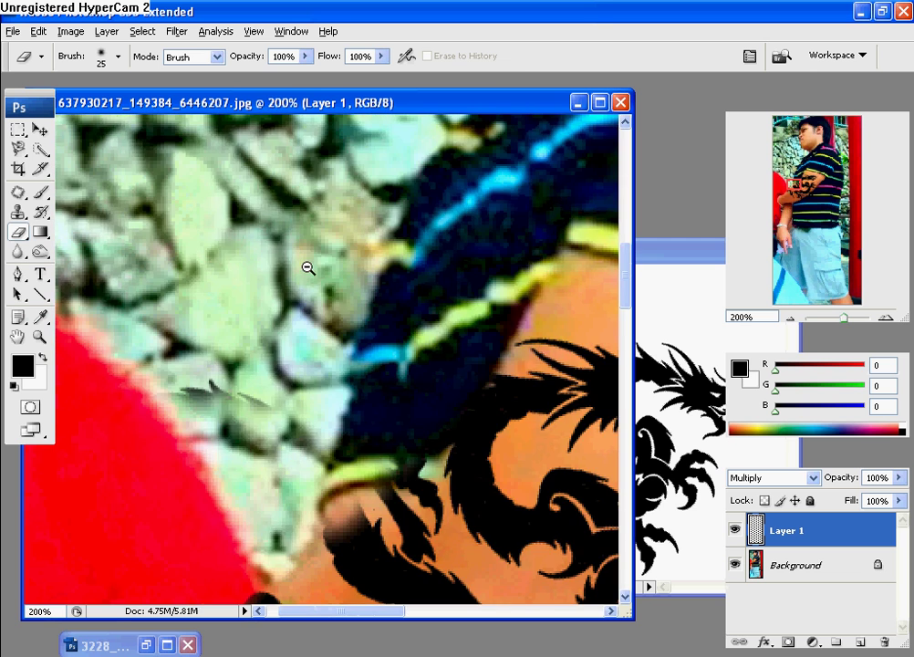
pyautogui.keyDown('ctrl'); pyautogui.keyDown('alt'); pyautogui.click(306, 267); pyautogui.keyUp('alt'); pyautogui.keyUp('ctrl')
pyautogui.keyDown('ctrl'); pyautogui.keyDown('alt'); pyautogui.click(224, 368); pyautogui.keyUp('alt'); pyautogui.keyUp('ctrl')
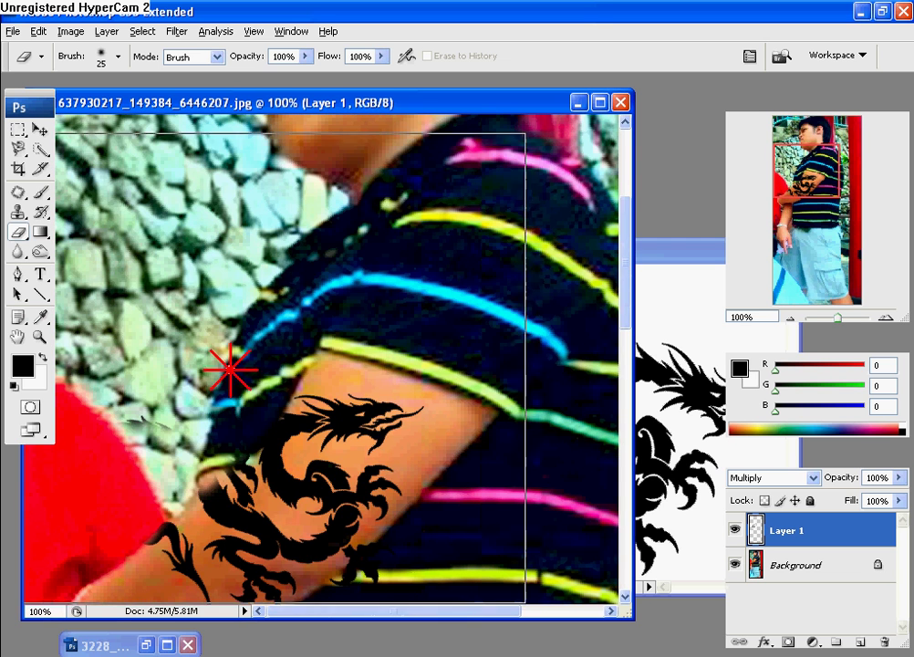
# Step: Erase the dragon's claws where they extend beyond the arm over the striped shirt, using the 25-pixel eraser
pyautogui.moveTo(251, 472); pyautogui.dragTo(327, 528)
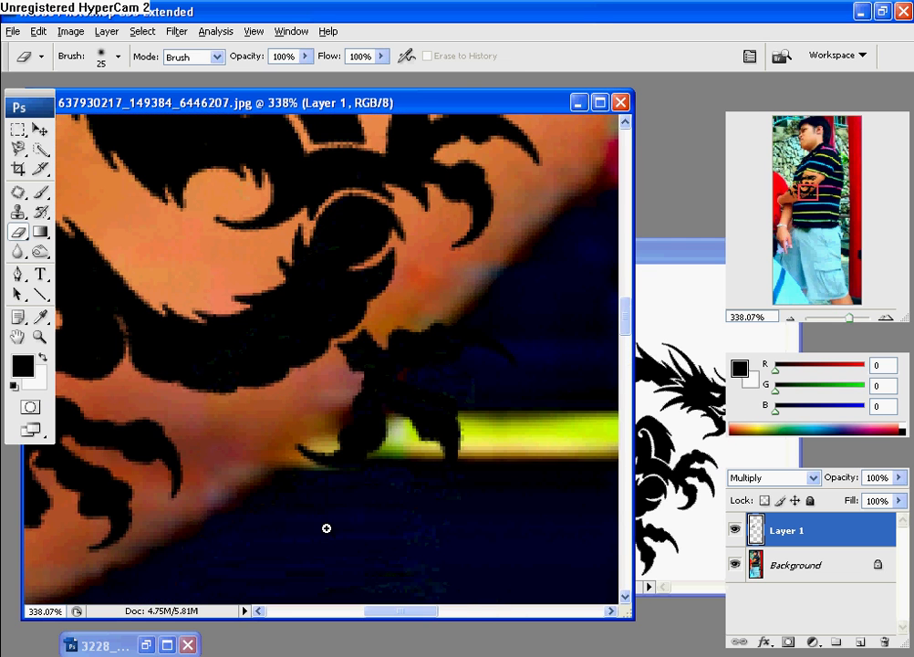
pyautogui.moveTo(321, 477)
pyautogui.mouseDown()
pyautogui.moveTo(457, 416)
pyautogui.moveTo(516, 351)
pyautogui.moveTo(434, 388)
pyautogui.moveTo(382, 439)
pyautogui.moveTo(400, 447)
pyautogui.moveTo(478, 426)
pyautogui.moveTo(381, 431)
pyautogui.moveTo(445, 382)
pyautogui.moveTo(431, 435)
pyautogui.moveTo(364, 478)
pyautogui.moveTo(402, 430)
pyautogui.moveTo(475, 386)
pyautogui.moveTo(390, 504)
pyautogui.moveTo(396, 496)
pyautogui.mouseUp()
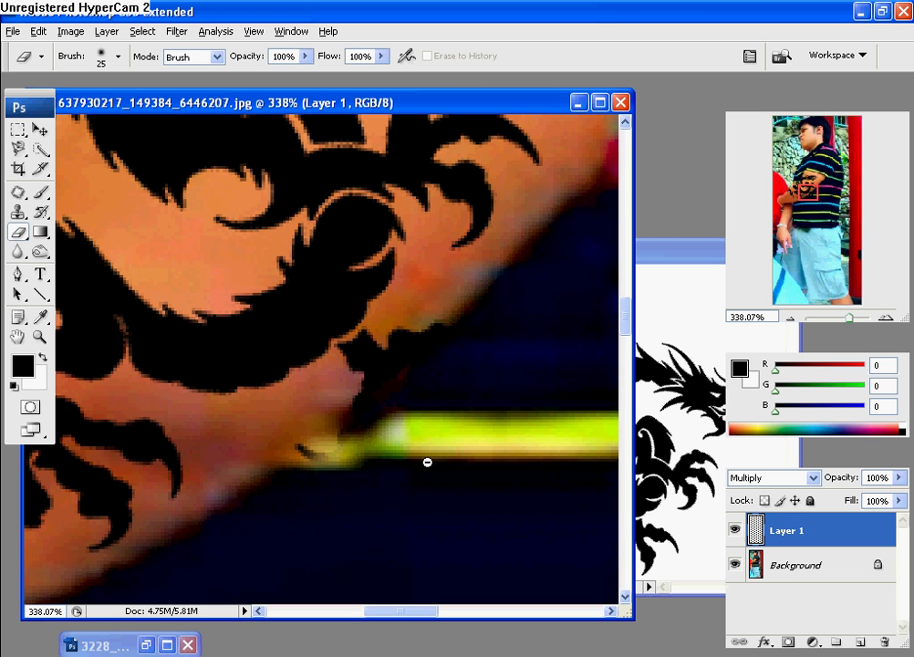
pyautogui.keyDown('alt'); pyautogui.click(308, 410); pyautogui.keyUp('alt')
pyautogui.keyDown('alt'); pyautogui.click(307, 410); pyautogui.keyUp('alt')
pyautogui.keyDown('alt'); pyautogui.click(307, 409); pyautogui.keyUp('alt')
pyautogui.keyDown('alt'); pyautogui.click(308, 409); pyautogui.keyUp('alt')
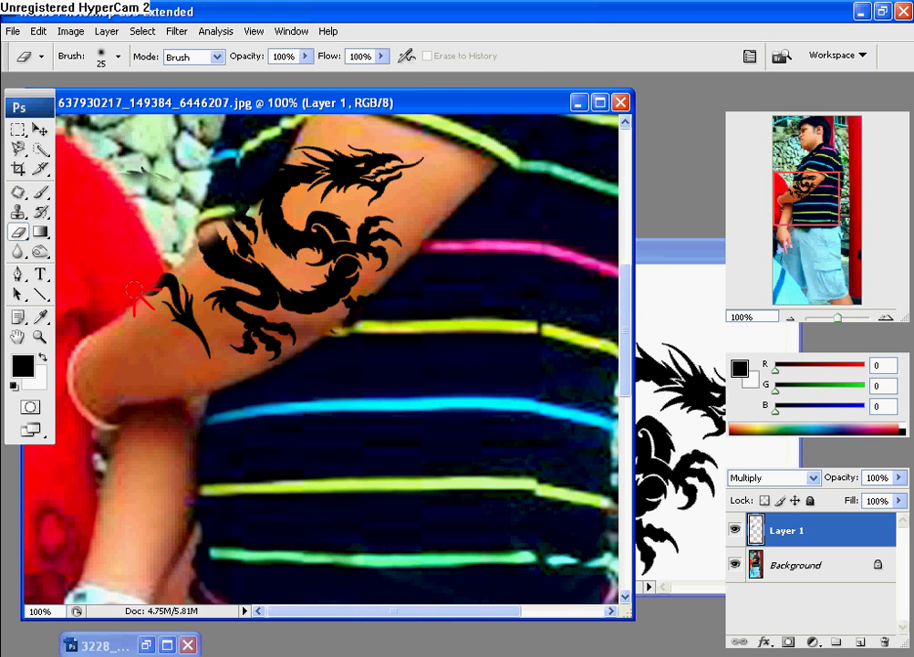
pyautogui.moveTo(189, 226)
pyautogui.mouseDown()
pyautogui.moveTo(221, 205)
pyautogui.moveTo(241, 176)
pyautogui.mouseUp()
pyautogui.keyDown('alt'); pyautogui.click(324, 220); pyautogui.keyUp('alt')
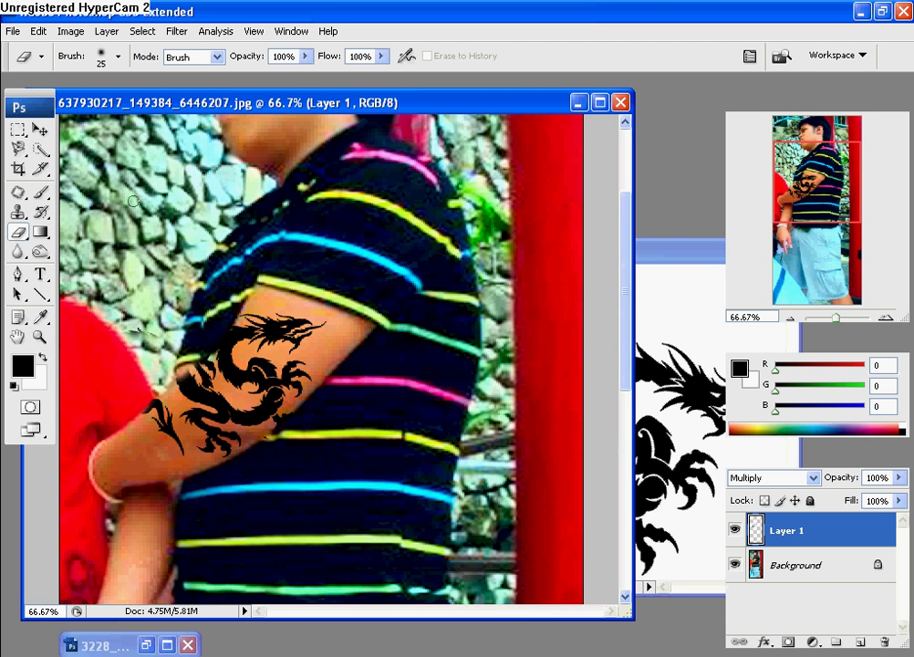
# Step: Warp the dragon layer, pulling its tail toward the elbow and its head and front claws toward the upper arm
pyautogui.click(39, 32)
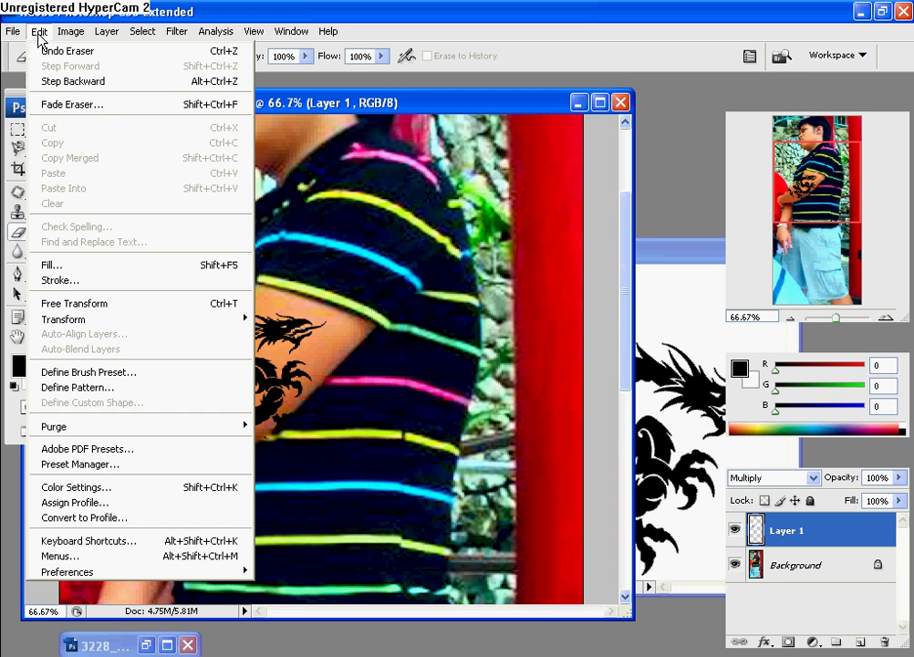
pyautogui.moveTo(236, 317)
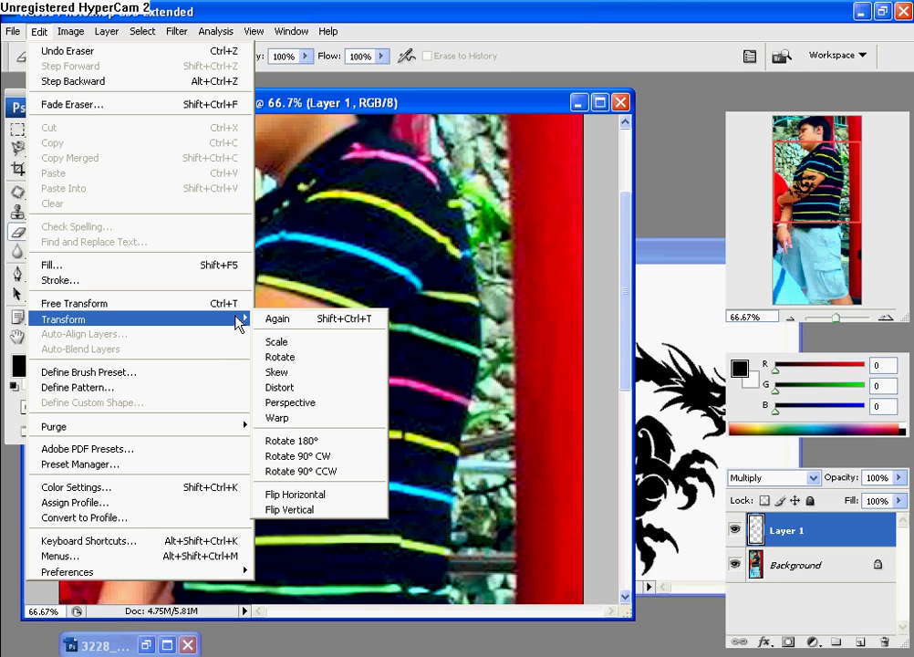
pyautogui.click(276, 418)
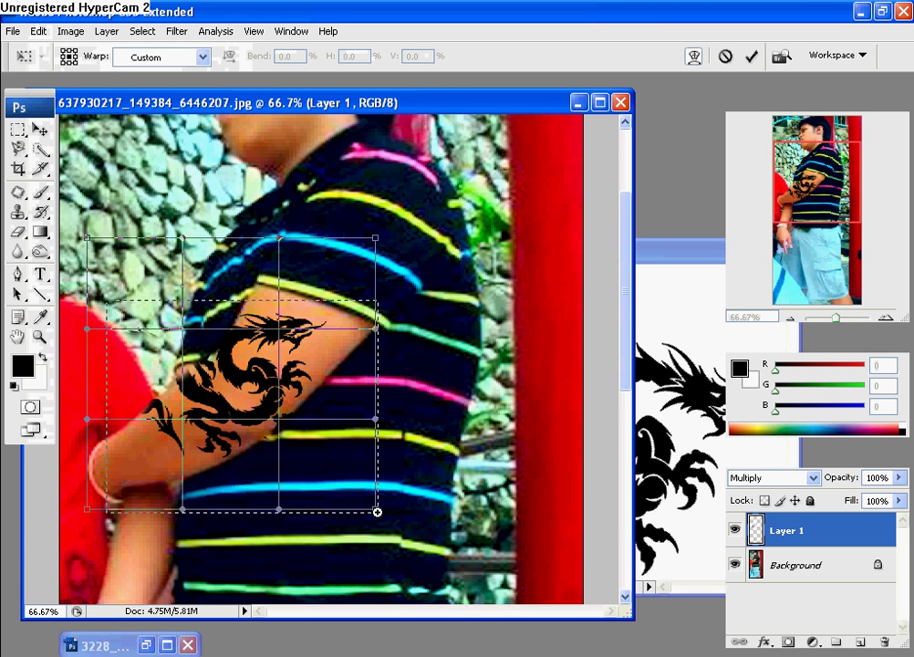
pyautogui.moveTo(378, 512); pyautogui.dragTo(377, 512)
pyautogui.moveTo(236, 467); pyautogui.dragTo(272, 486)
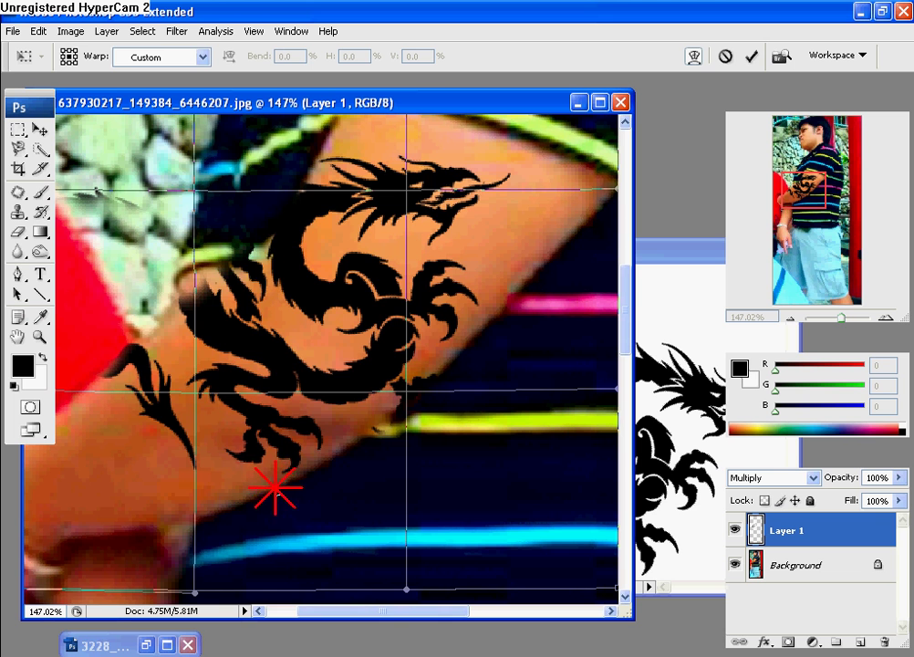
pyautogui.moveTo(262, 477); pyautogui.dragTo(221, 465)
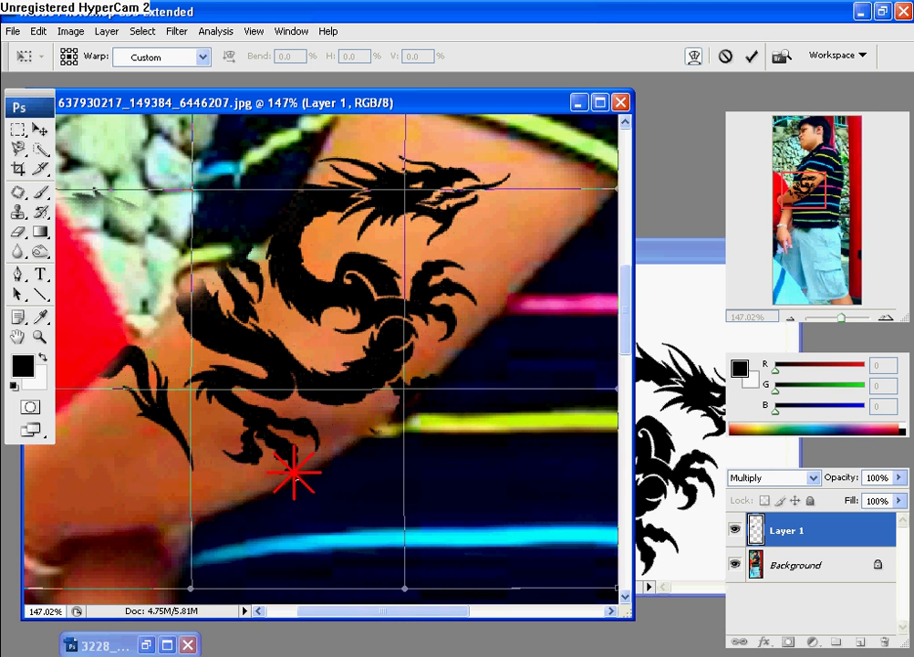
pyautogui.moveTo(293, 472); pyautogui.dragTo(279, 484)
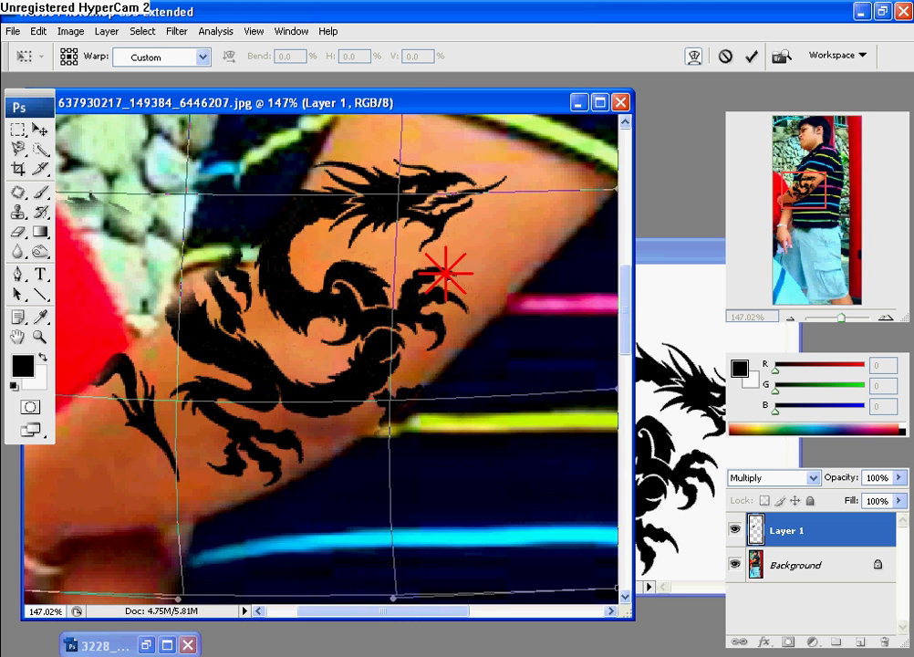
pyautogui.moveTo(446, 272); pyautogui.dragTo(482, 239)
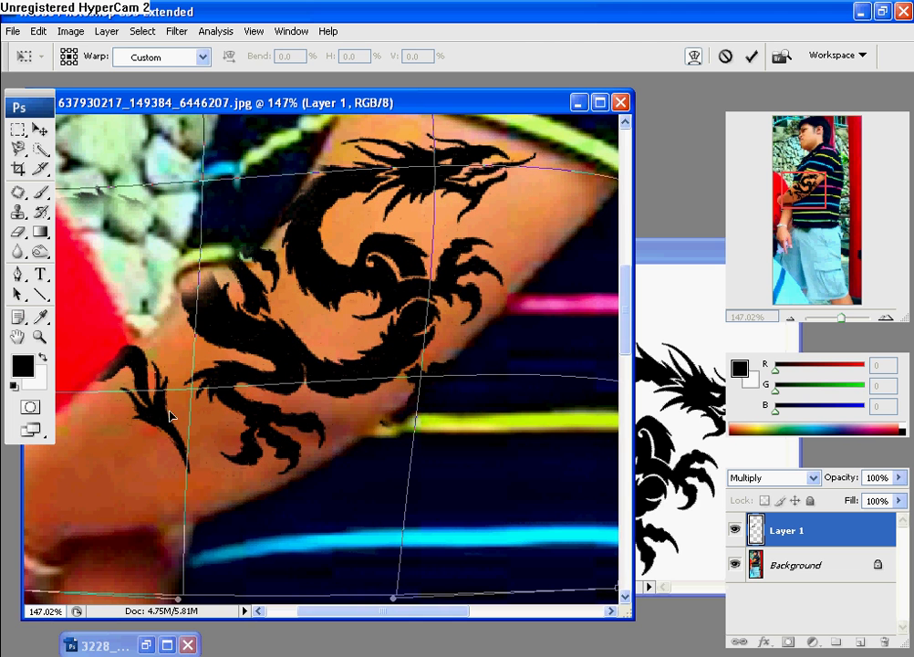
pyautogui.moveTo(170, 417); pyautogui.dragTo(144, 438)
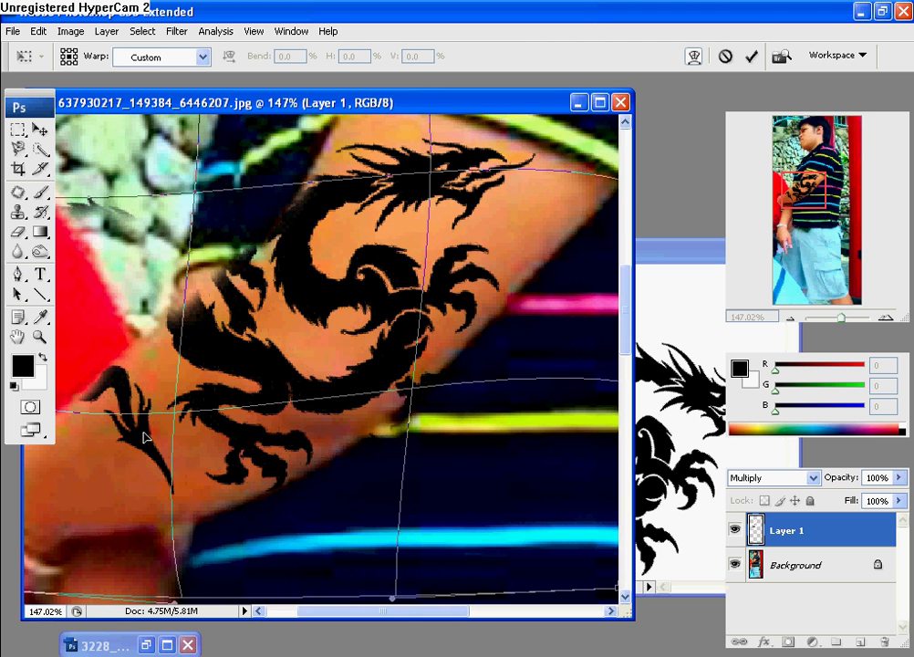
# Step: Fine-tune the warp across the dragon's neck, body and tail to follow the arm's curve, and apply it
pyautogui.moveTo(297, 233); pyautogui.dragTo(306, 252)
pyautogui.moveTo(320, 198); pyautogui.dragTo(317, 193)
pyautogui.moveTo(404, 394); pyautogui.dragTo(406, 394)
pyautogui.moveTo(523, 303); pyautogui.dragTo(518, 305)
pyautogui.moveTo(444, 307); pyautogui.dragTo(435, 302)
pyautogui.moveTo(392, 188); pyautogui.dragTo(387, 183)
pyautogui.moveTo(284, 255); pyautogui.dragTo(285, 263)
pyautogui.moveTo(86, 409); pyautogui.dragTo(78, 408)
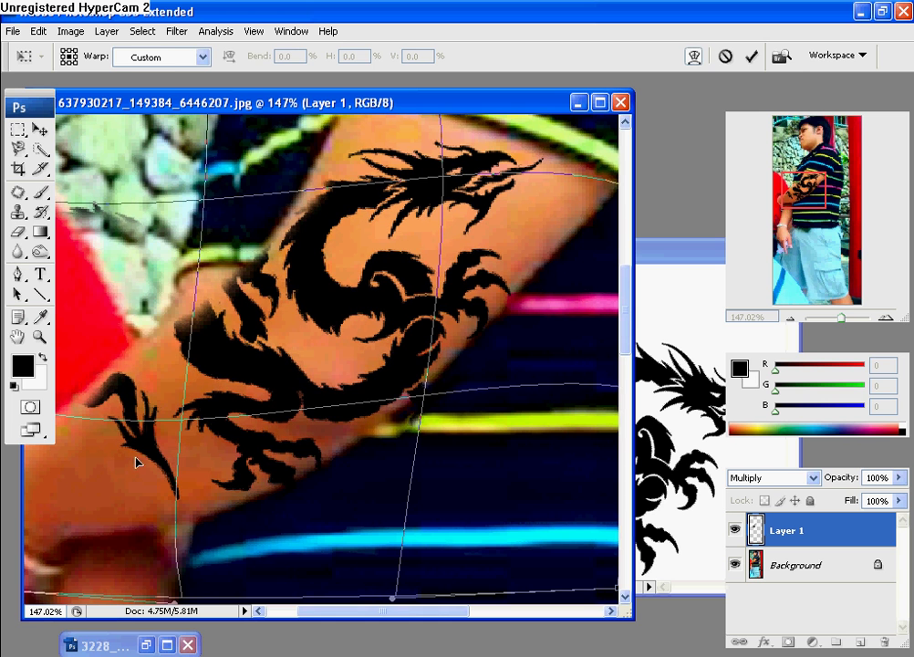
pyautogui.press('Return')
# Step: Erase the dragon's back edge where it overlaps the sleeve hem, using the 25-pixel eraser
pyautogui.press('e')
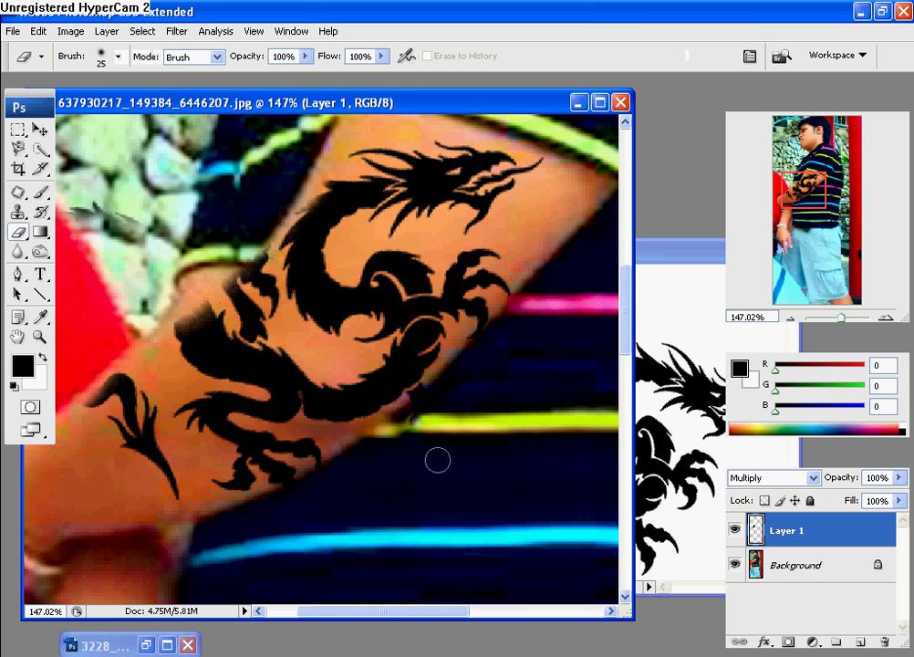
pyautogui.hotkey('ctrl', '-')
pyautogui.hotkey('ctrl', '-')
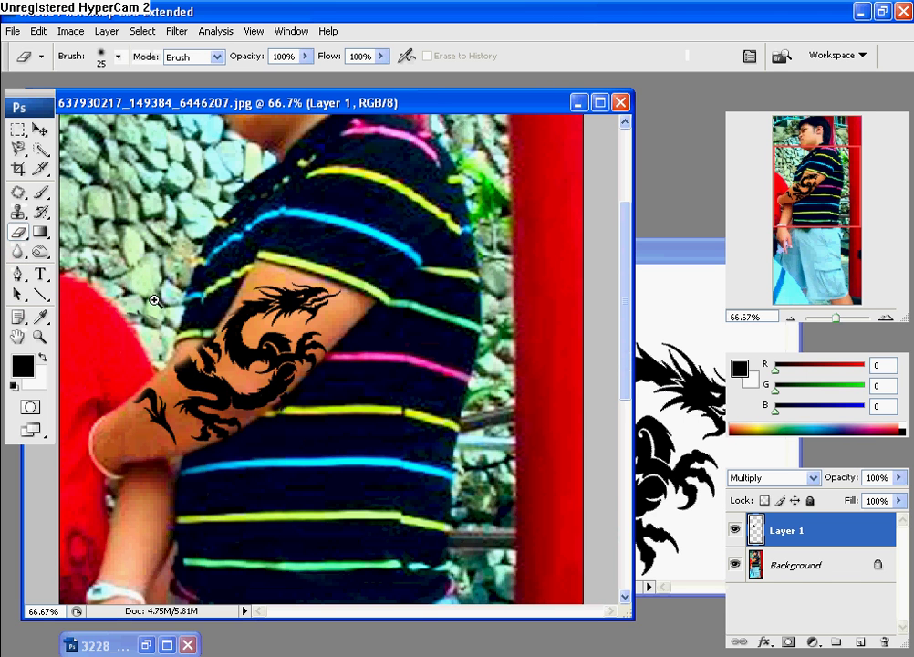
pyautogui.moveTo(154, 291); pyautogui.dragTo(265, 438)
pyautogui.moveTo(211, 310)
pyautogui.mouseDown()
pyautogui.moveTo(223, 284)
pyautogui.moveTo(121, 365)
pyautogui.mouseUp()
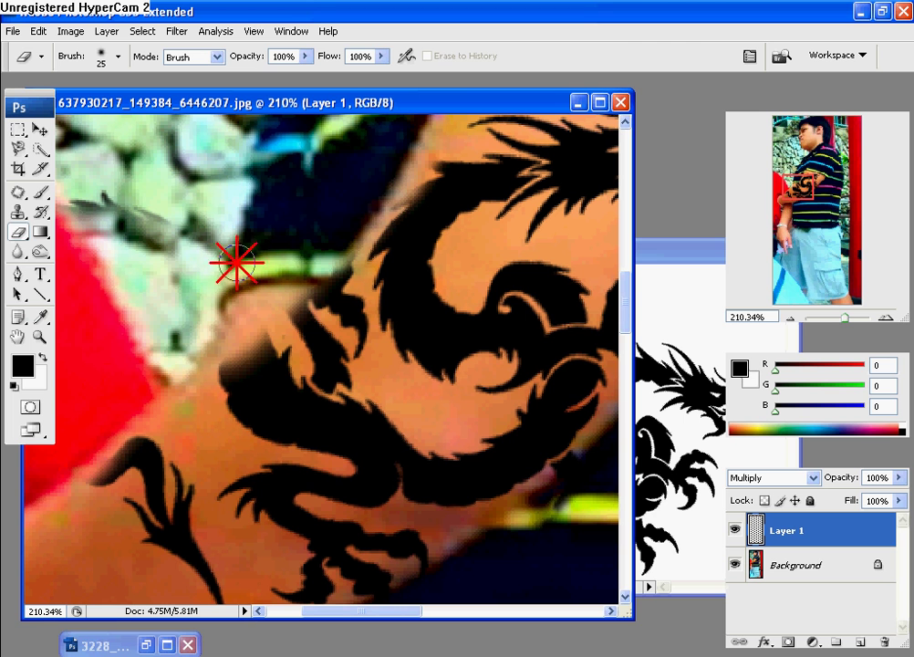
pyautogui.moveTo(369, 187)
pyautogui.mouseDown()
pyautogui.moveTo(370, 200)
pyautogui.moveTo(377, 189)
pyautogui.mouseUp()
# Step: Erase the remaining bits of the dragon along the arm's lower edge beside the striped shirt
pyautogui.press('space')
pyautogui.moveTo(233, 162); pyautogui.dragTo(167, 148)
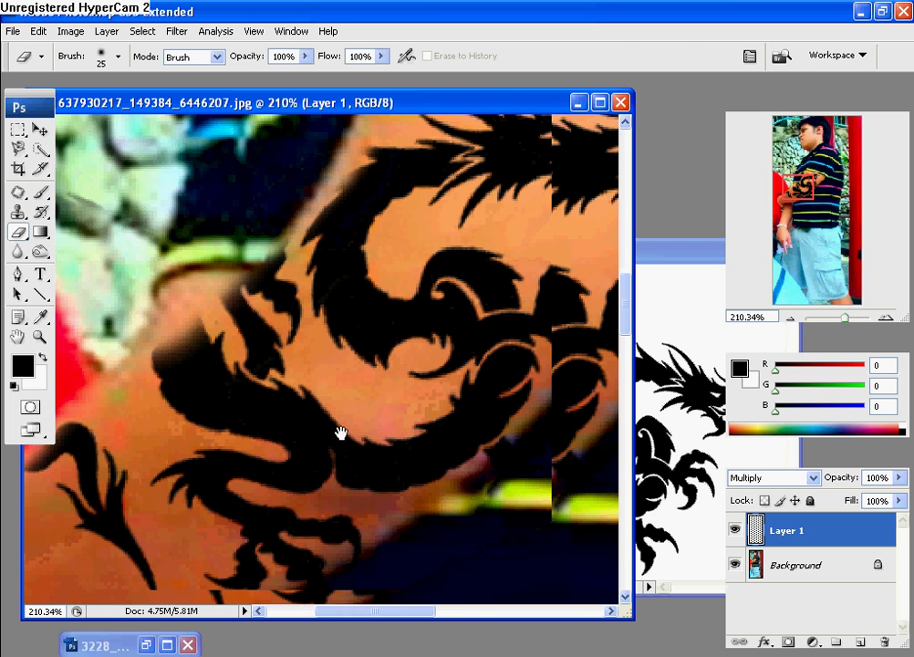
pyautogui.moveTo(338, 436); pyautogui.dragTo(215, 318)
pyautogui.click(345, 400)
pyautogui.moveTo(345, 400)
pyautogui.mouseDown()
pyautogui.moveTo(454, 319)
pyautogui.moveTo(415, 321)
pyautogui.moveTo(404, 342)
pyautogui.moveTo(432, 321)
pyautogui.moveTo(387, 342)
pyautogui.moveTo(383, 334)
pyautogui.moveTo(443, 314)
pyautogui.moveTo(465, 295)
pyautogui.moveTo(395, 351)
pyautogui.mouseUp()
pyautogui.keyDown('alt'); pyautogui.click(228, 296); pyautogui.keyUp('alt')
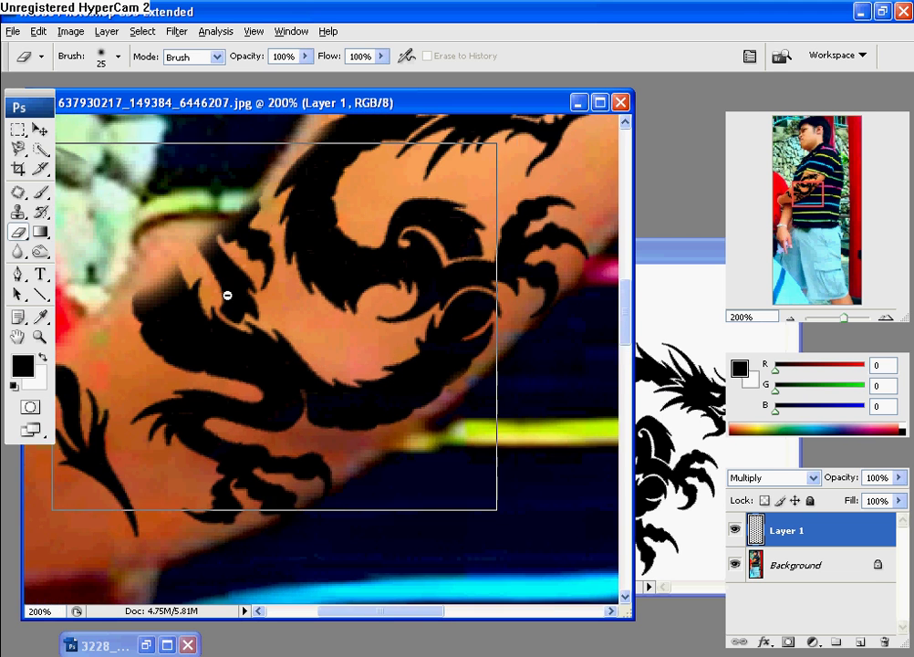
pyautogui.keyDown('alt'); pyautogui.click(228, 290); pyautogui.keyUp('alt')
pyautogui.keyDown('alt'); pyautogui.click(228, 290); pyautogui.keyUp('alt')
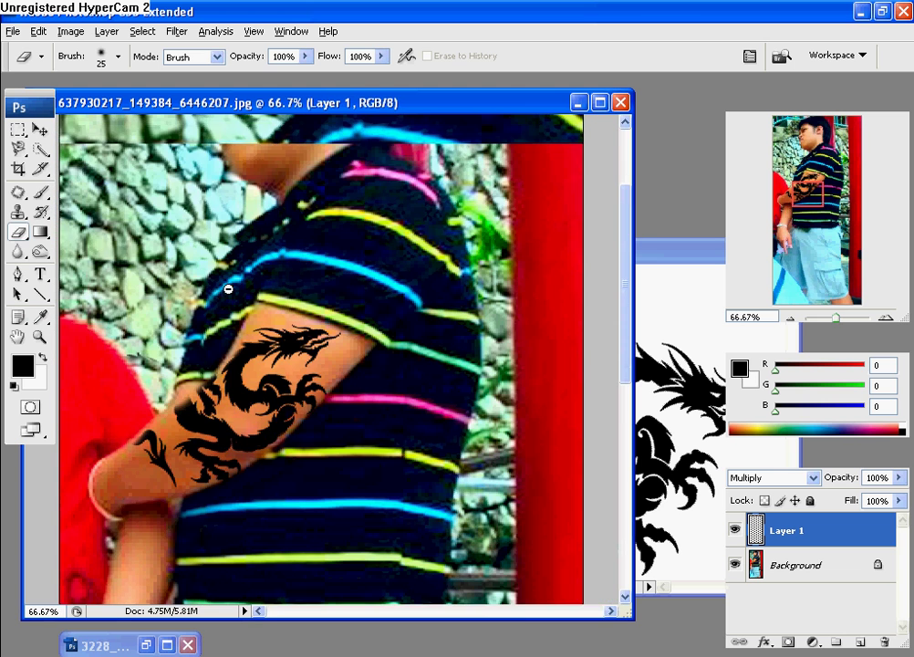
pyautogui.keyDown('alt'); pyautogui.click(275, 403); pyautogui.keyUp('alt')
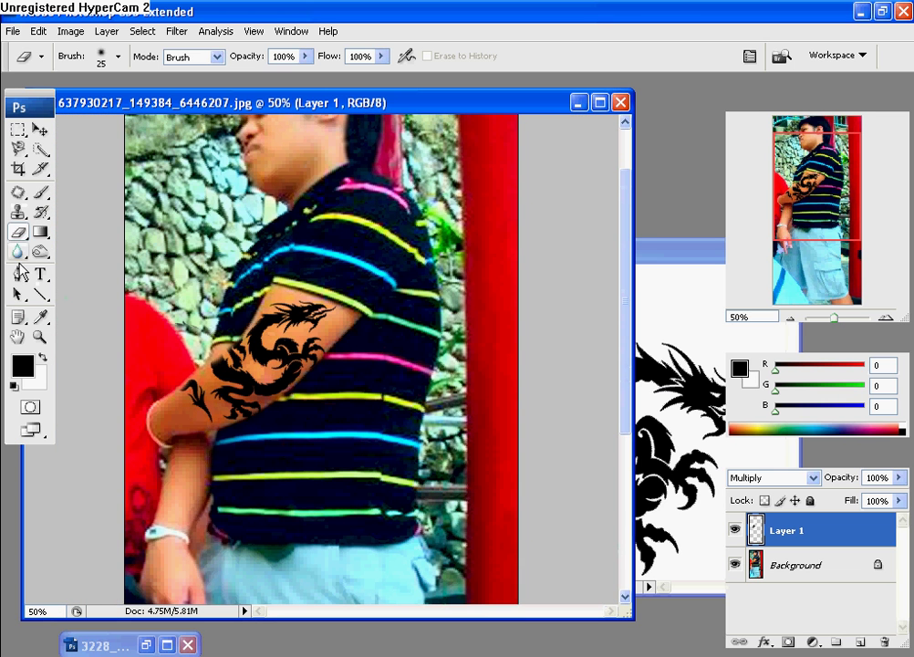
# Step: Soften the dragon's edges along the arm using the Blur tool with a 45-pixel brush at 50% strength
pyautogui.click(17, 253)
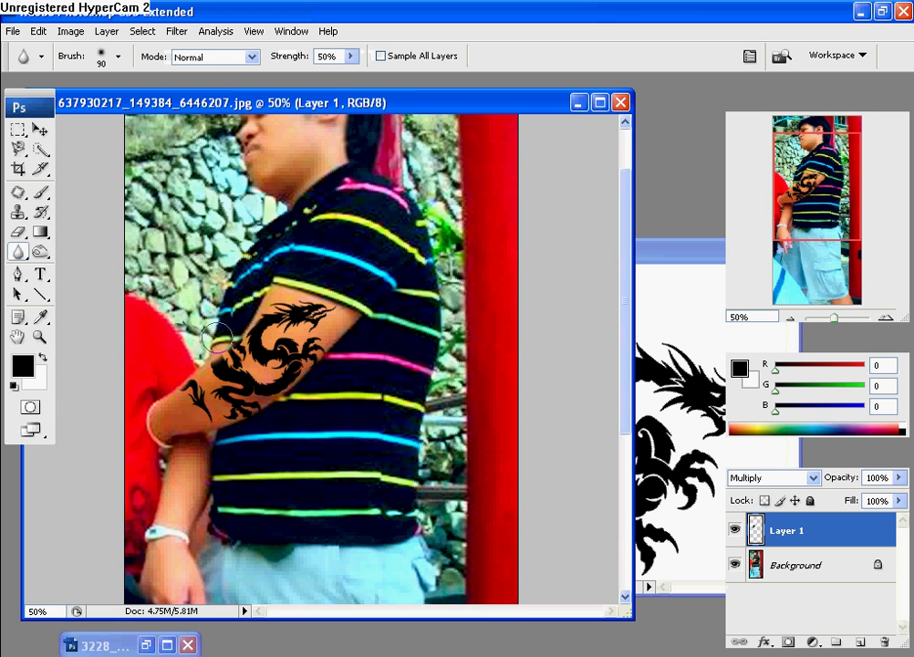
pyautogui.click(19, 256)
pyautogui.click(75, 254)
pyautogui.moveTo(165, 329); pyautogui.dragTo(322, 461)
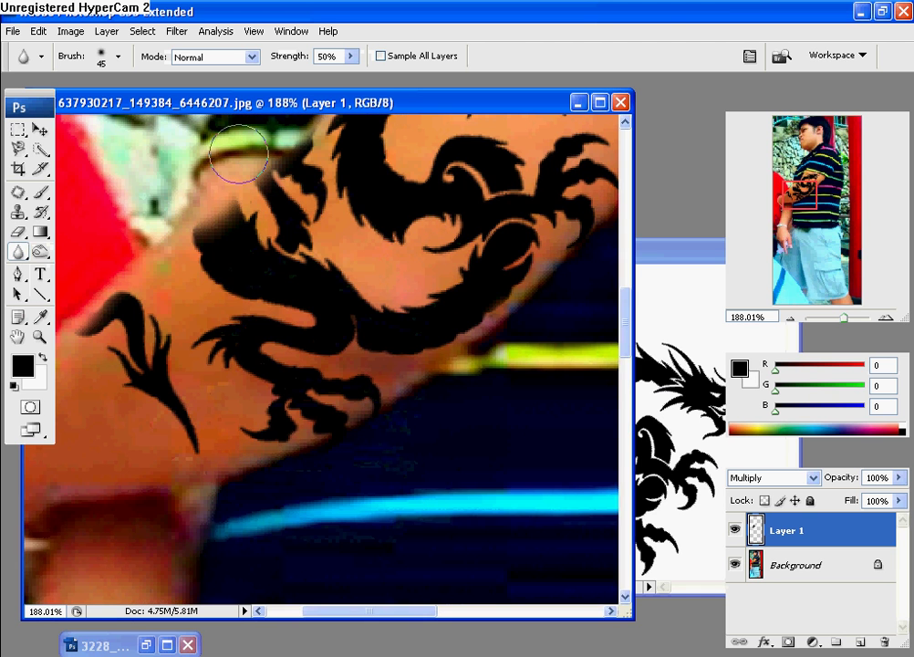
pyautogui.moveTo(220, 154); pyautogui.dragTo(297, 252)
pyautogui.moveTo(336, 221)
pyautogui.mouseDown()
pyautogui.moveTo(252, 290)
pyautogui.moveTo(285, 282)
pyautogui.moveTo(260, 310)
pyautogui.moveTo(290, 288)
pyautogui.moveTo(223, 309)
pyautogui.moveTo(166, 366)
pyautogui.mouseUp()
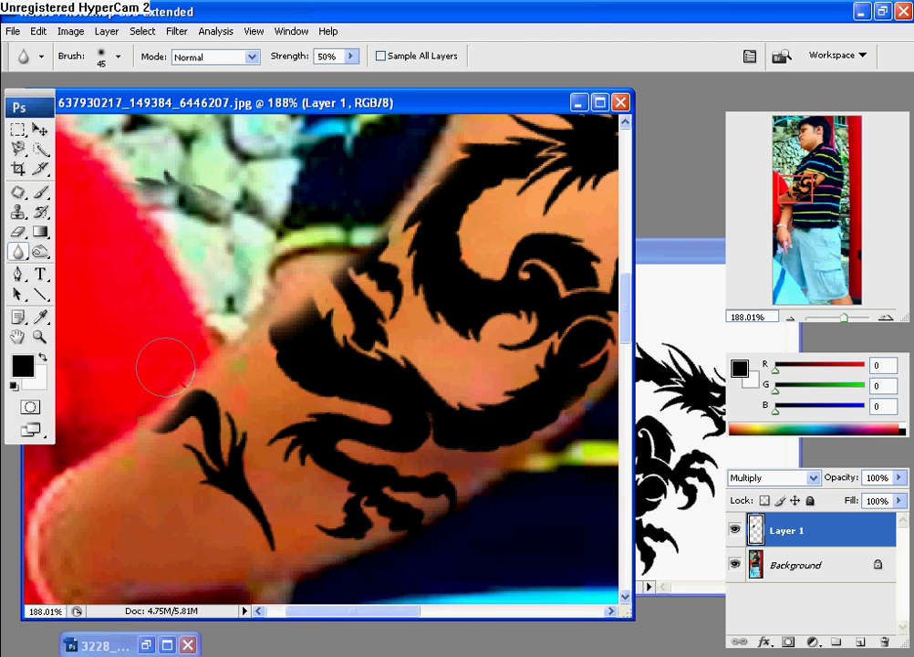
pyautogui.moveTo(297, 281)
pyautogui.mouseDown()
pyautogui.moveTo(247, 315)
pyautogui.moveTo(327, 237)
pyautogui.mouseUp()
pyautogui.moveTo(259, 290); pyautogui.dragTo(124, 148)
pyautogui.moveTo(314, 382); pyautogui.dragTo(312, 383)
pyautogui.moveTo(405, 348); pyautogui.dragTo(290, 402)
pyautogui.moveTo(374, 326); pyautogui.dragTo(450, 208)
pyautogui.keyDown('ctrl'); pyautogui.keyDown('alt'); pyautogui.click(449, 304); pyautogui.keyUp('alt'); pyautogui.keyUp('ctrl')
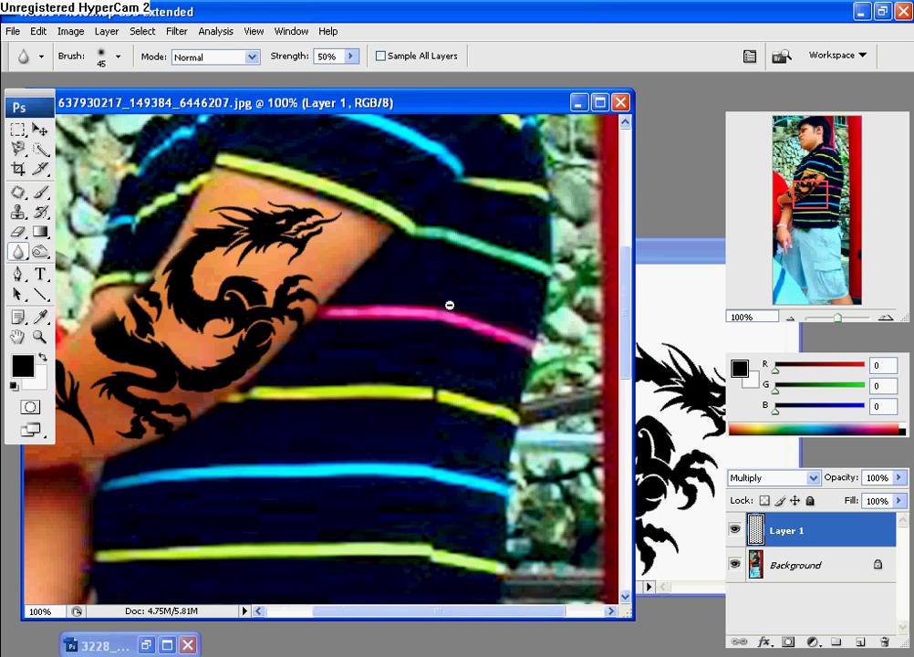
pyautogui.keyDown('ctrl'); pyautogui.keyDown('alt'); pyautogui.click(449, 304); pyautogui.keyUp('alt'); pyautogui.keyUp('ctrl')
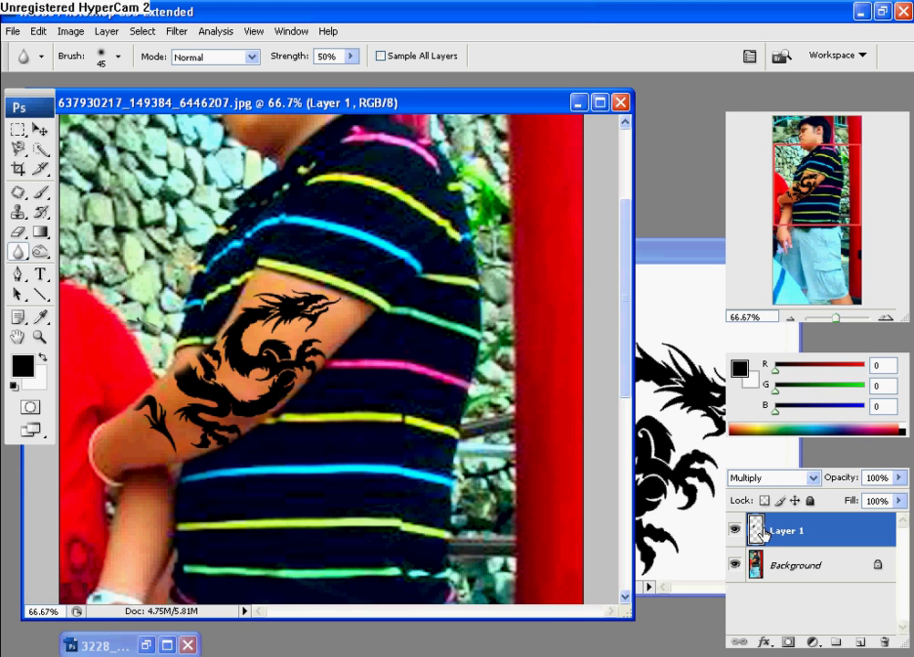
pyautogui.rightClick(760, 534)
pyautogui.click(781, 248)
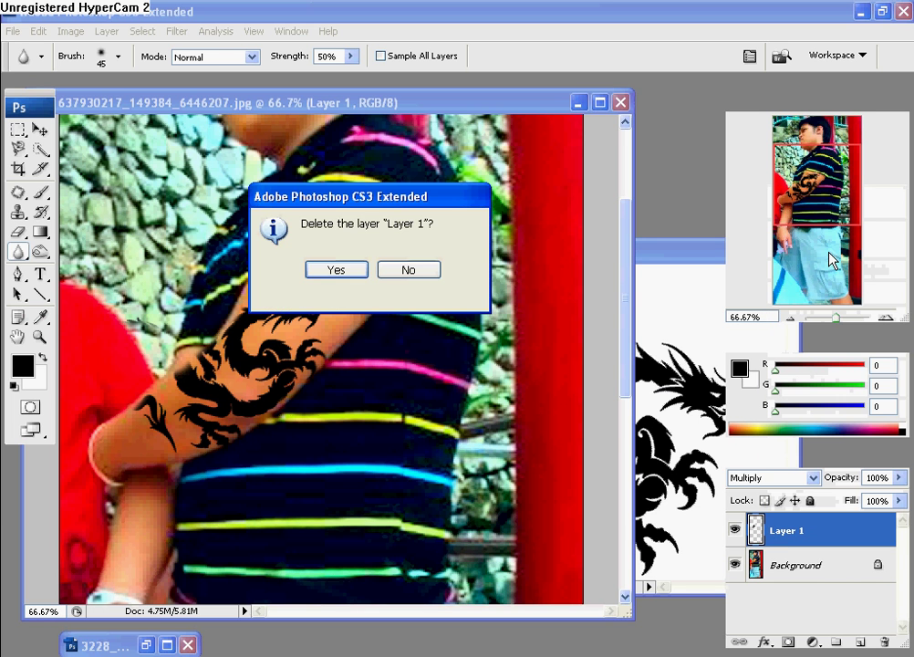
pyautogui.click(347, 266)
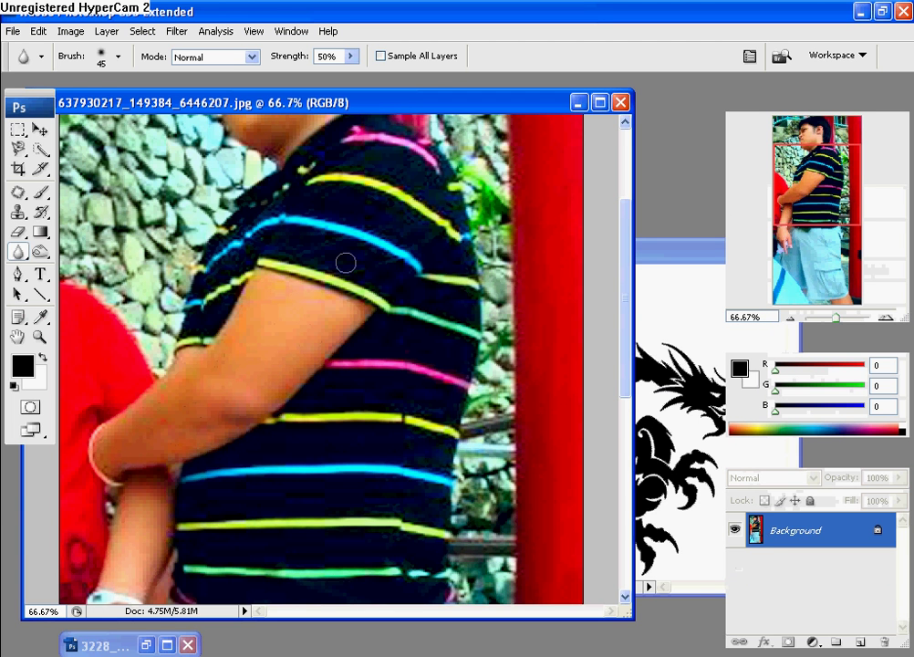
pyautogui.hotkey('ctrl', 'z')
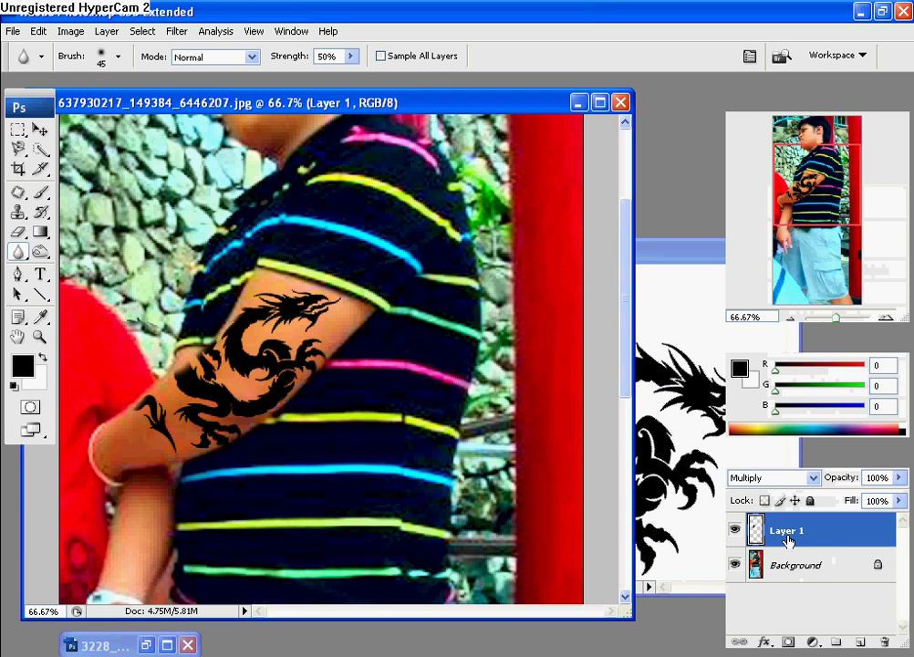
# Step: Duplicate the dragon tattoo layer above the original within the photo document
pyautogui.rightClick(788, 541)
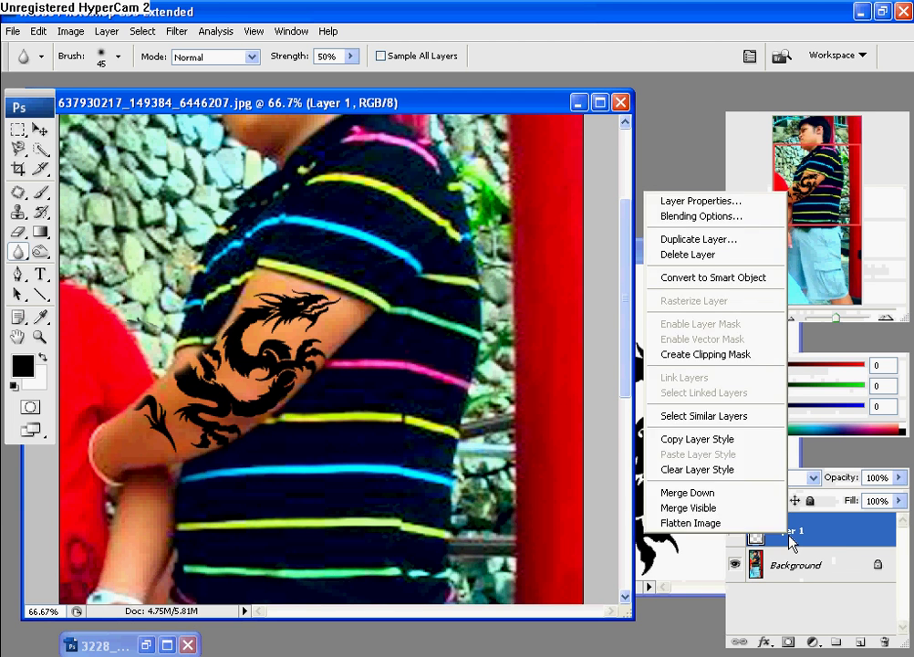
pyautogui.click(711, 243)
pyautogui.click(597, 200)
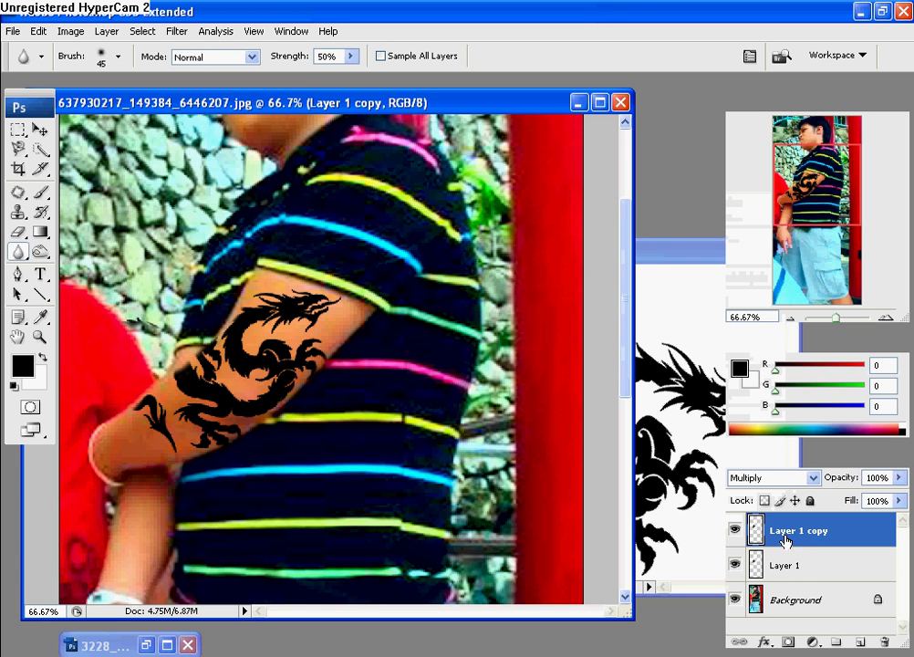
# Step: Apply a Gaussian Blur with a 5.3-pixel radius to the duplicated dragon layer
pyautogui.click(190, 34)
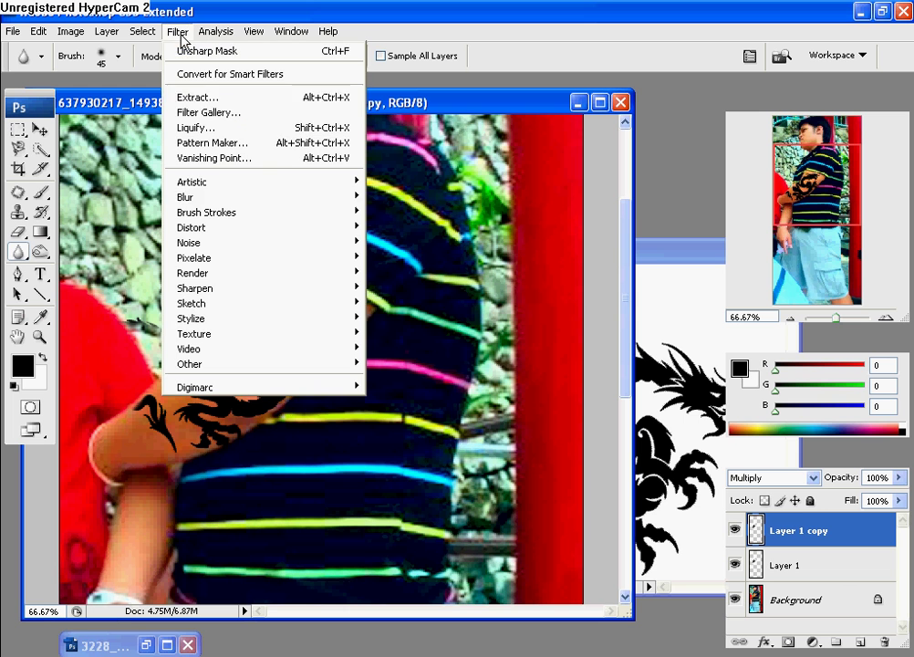
pyautogui.moveTo(333, 198)
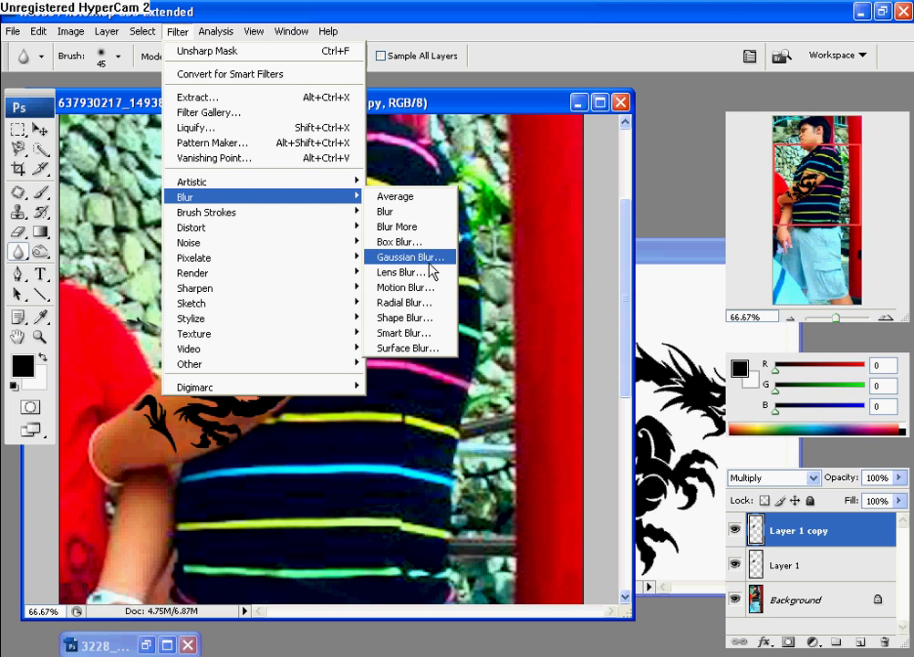
pyautogui.click(424, 258)
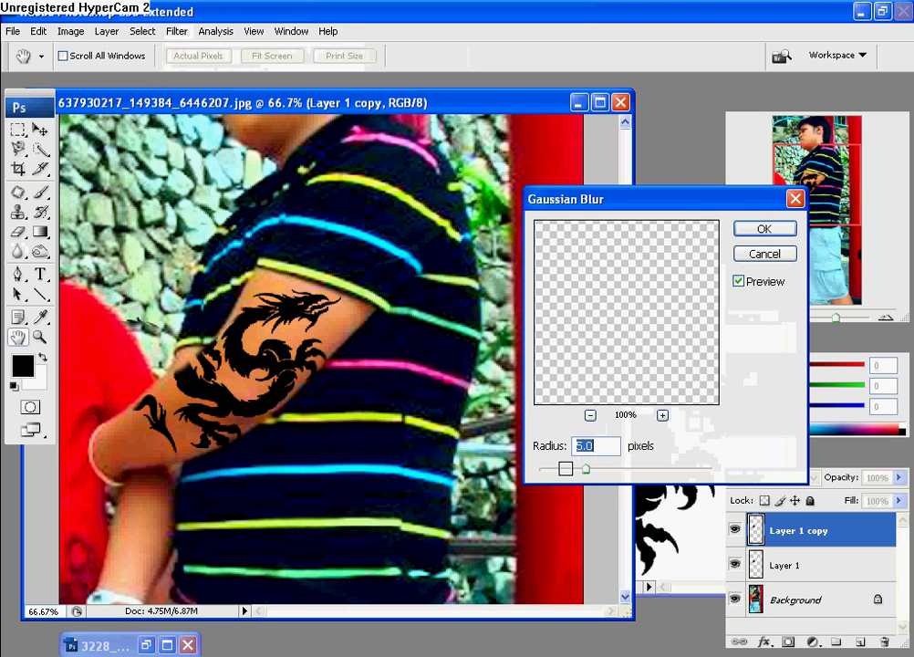
pyautogui.moveTo(586, 471)
pyautogui.mouseDown()
pyautogui.moveTo(621, 470)
pyautogui.moveTo(561, 479)
pyautogui.moveTo(598, 474)
pyautogui.moveTo(590, 472)
pyautogui.mouseUp()
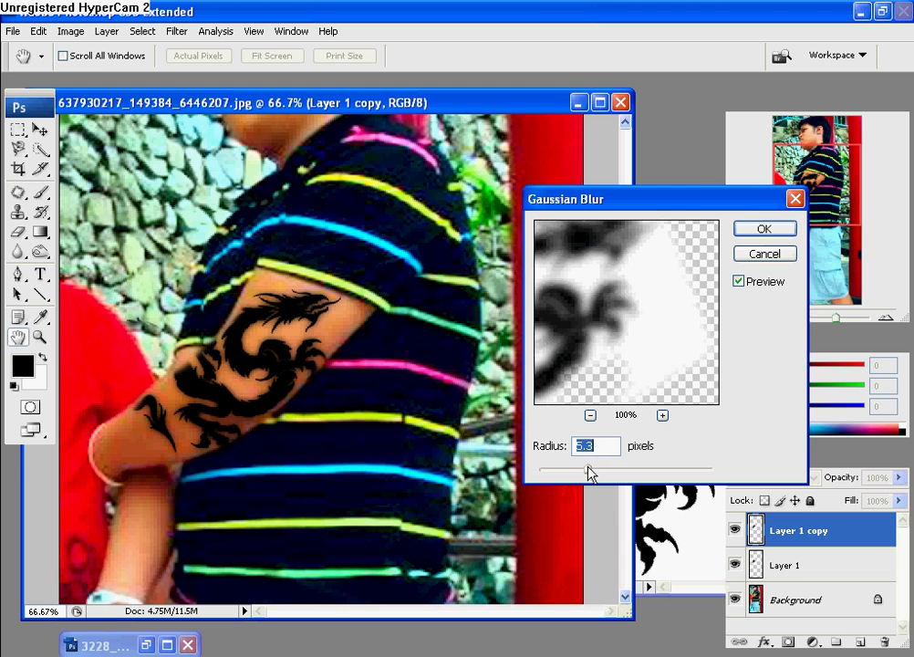
pyautogui.click(761, 230)
# Step: Examine how the blurred dragon tattoo blends with the arm, both close up and within the whole photo
pyautogui.press('r')
pyautogui.hotkey('ctrl', '-')
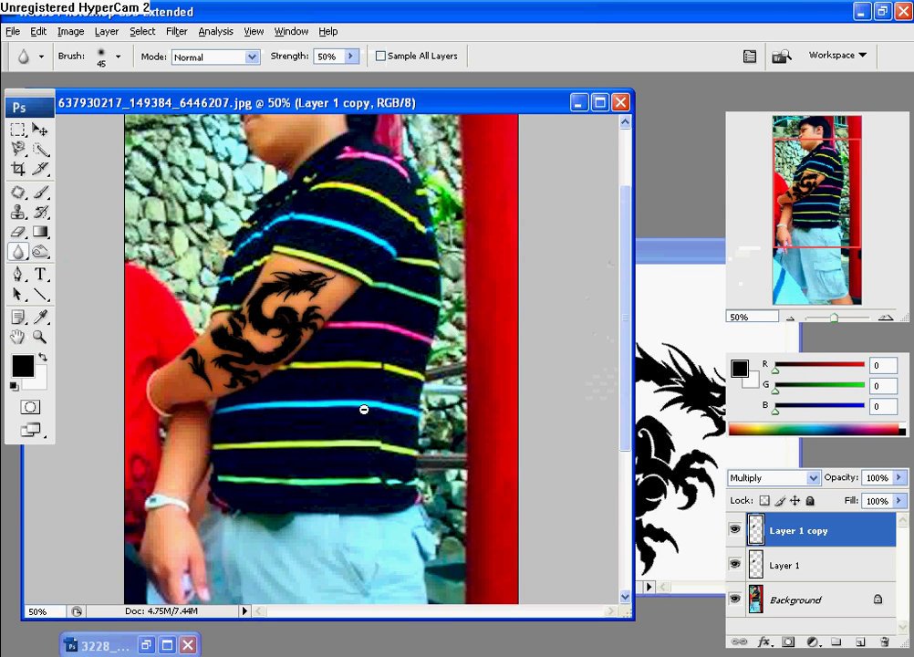
pyautogui.hotkey('ctrl', '-')
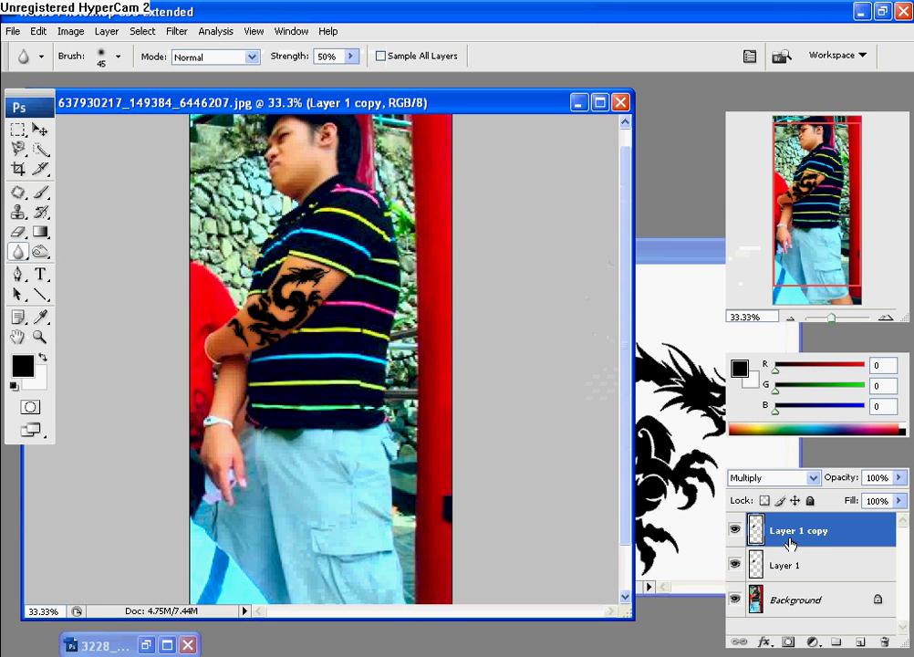
pyautogui.moveTo(207, 234); pyautogui.dragTo(374, 438)
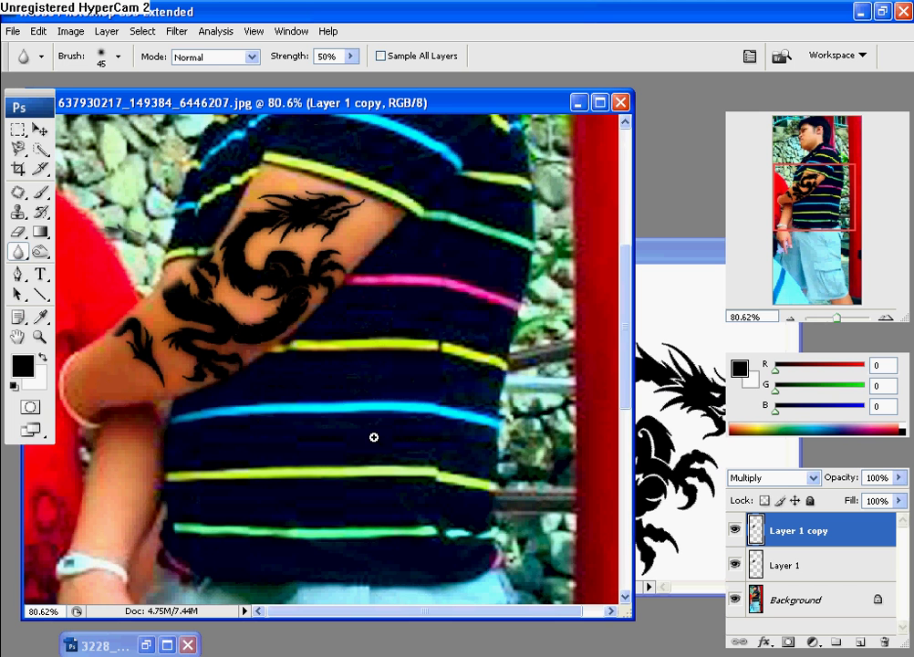
pyautogui.hotkey('ctrl', '-')
pyautogui.hotkey('ctrl', '-')
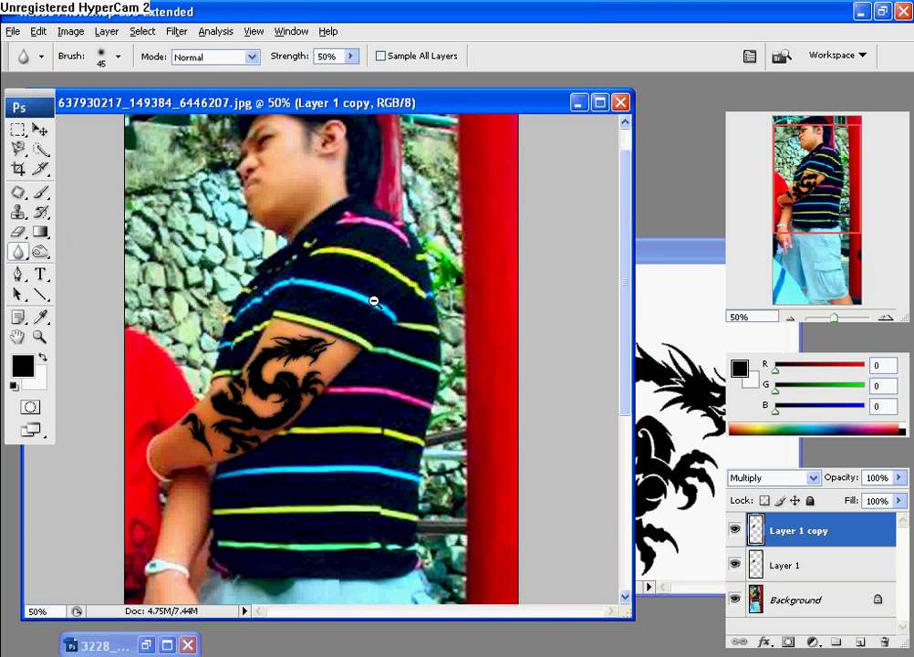
pyautogui.keyDown('alt'); pyautogui.click(373, 301); pyautogui.keyUp('alt')
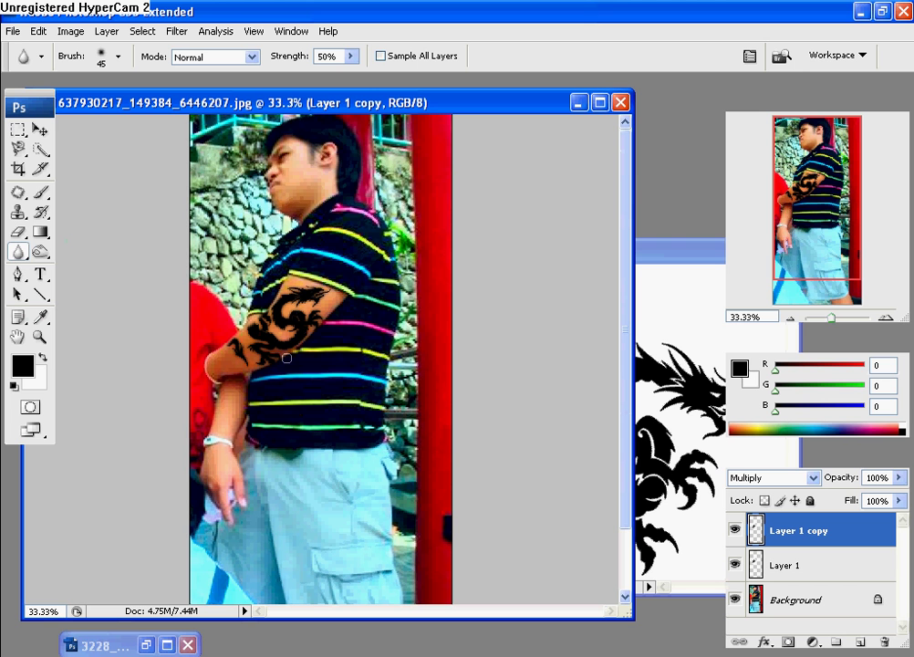
pyautogui.moveTo(200, 313); pyautogui.dragTo(351, 437)
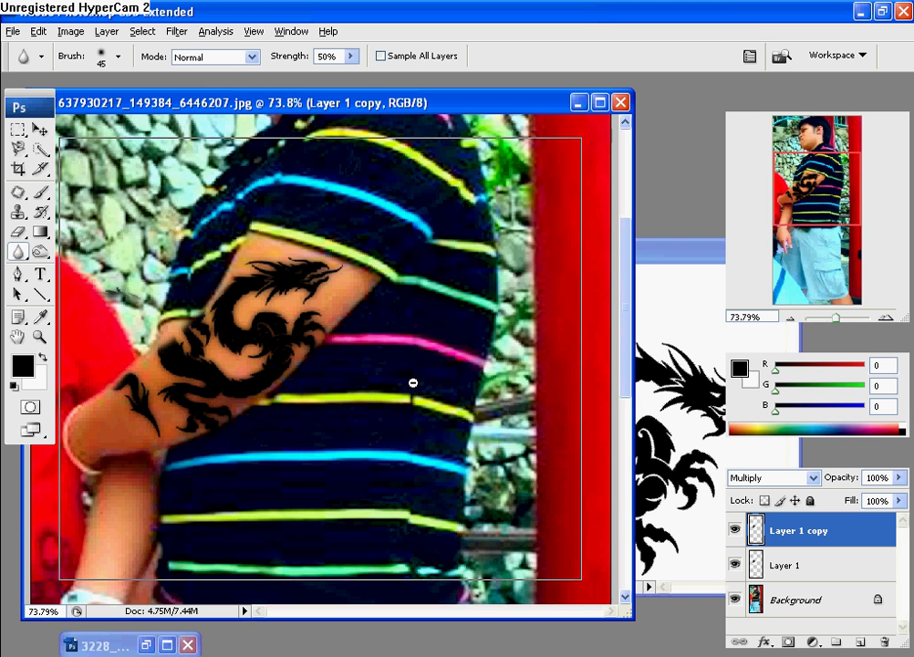
pyautogui.keyDown('alt'); pyautogui.click(412, 383); pyautogui.keyUp('alt')
pyautogui.keyDown('alt'); pyautogui.click(412, 384); pyautogui.keyUp('alt')
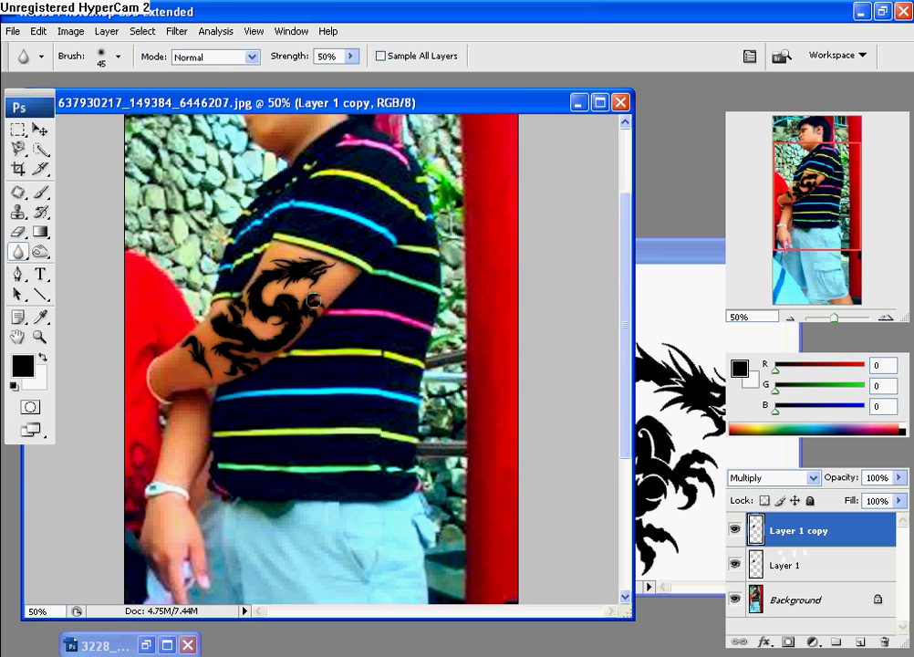
pyautogui.moveTo(303, 270)
pyautogui.mouseDown()
pyautogui.moveTo(267, 278)
pyautogui.moveTo(230, 325)
pyautogui.moveTo(194, 330)
pyautogui.moveTo(235, 345)
pyautogui.moveTo(313, 295)
pyautogui.moveTo(300, 239)
pyautogui.moveTo(259, 266)
pyautogui.moveTo(306, 239)
pyautogui.moveTo(264, 270)
pyautogui.moveTo(196, 256)
pyautogui.moveTo(173, 278)
pyautogui.moveTo(269, 308)
pyautogui.moveTo(233, 360)
pyautogui.moveTo(287, 306)
pyautogui.moveTo(385, 297)
pyautogui.mouseUp()
pyautogui.keyDown('ctrl'); pyautogui.keyDown('alt'); pyautogui.click(275, 263); pyautogui.keyUp('alt'); pyautogui.keyUp('ctrl')
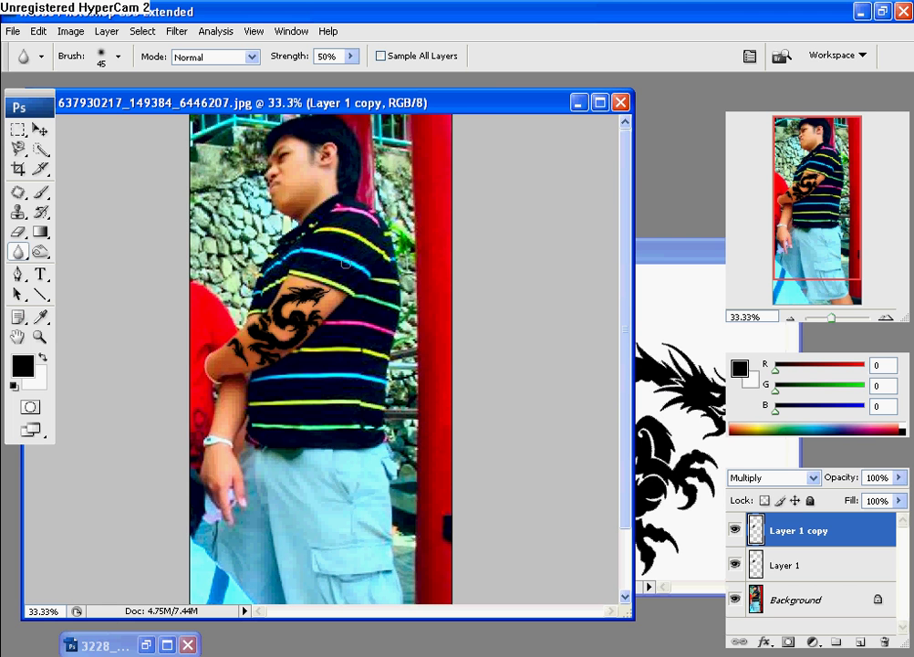
pyautogui.moveTo(200, 265); pyautogui.dragTo(401, 479)
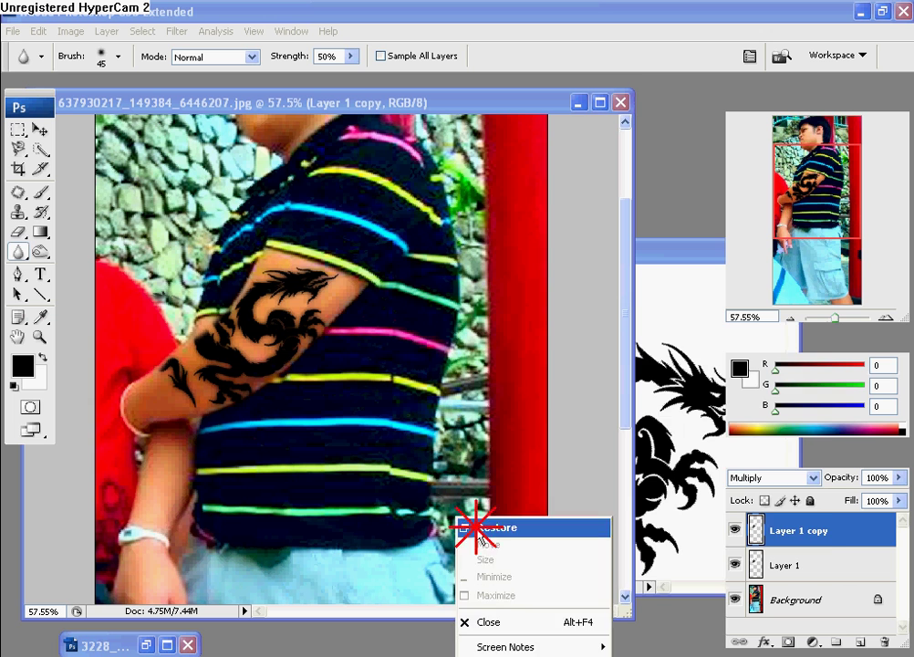
pyautogui.click(475, 526)
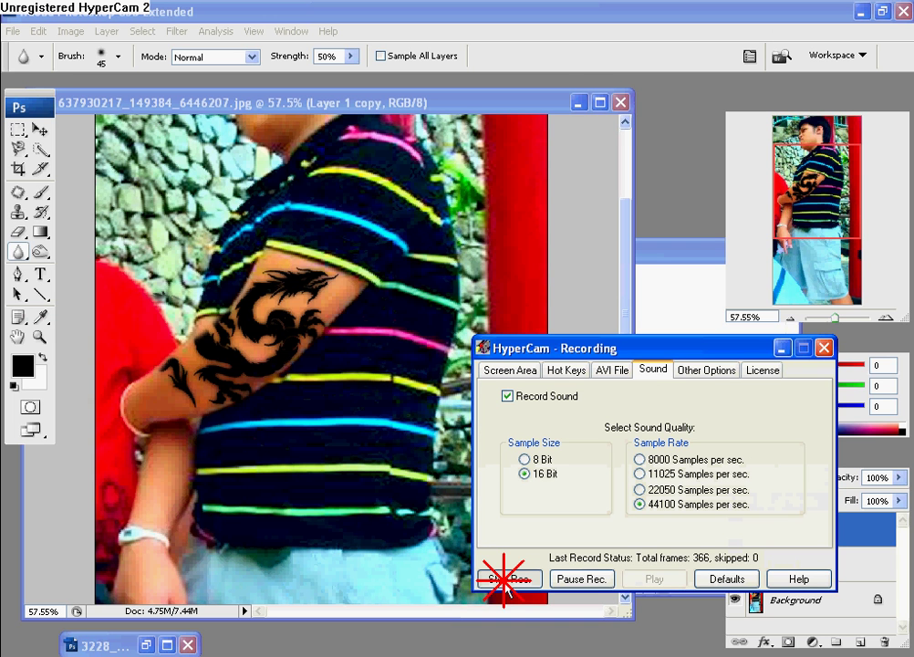